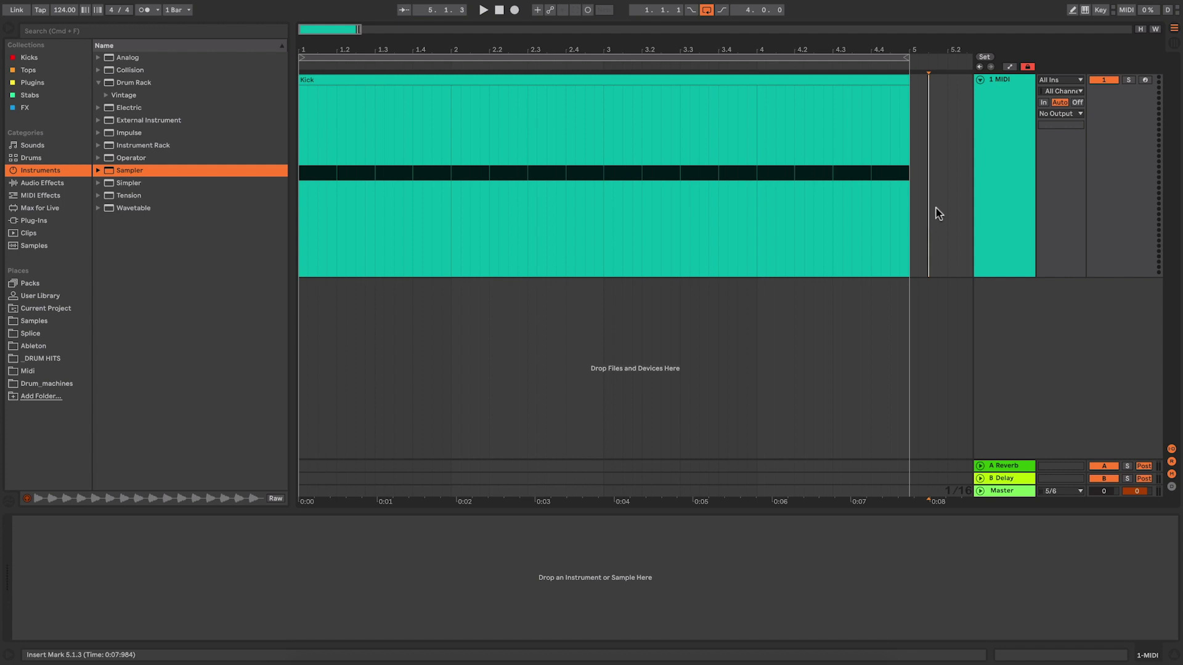
Open the Kick clip to view its C3 notes on every beat, then show the track's empty device chain
left_click(940, 177)
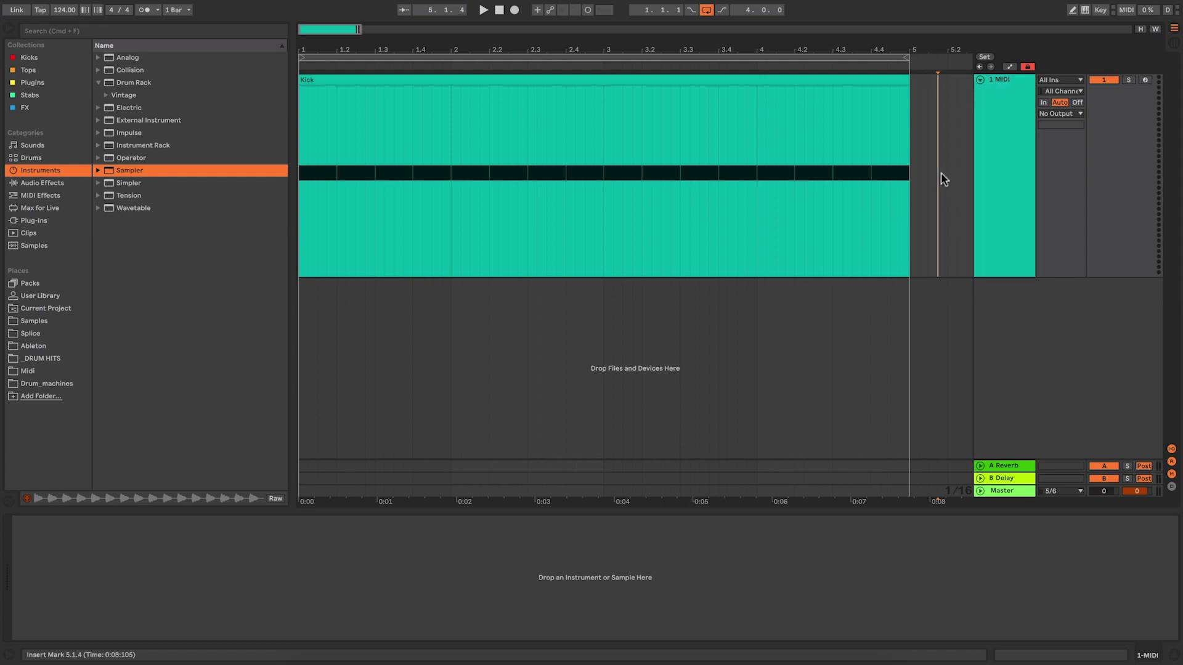
double_click(575, 78)
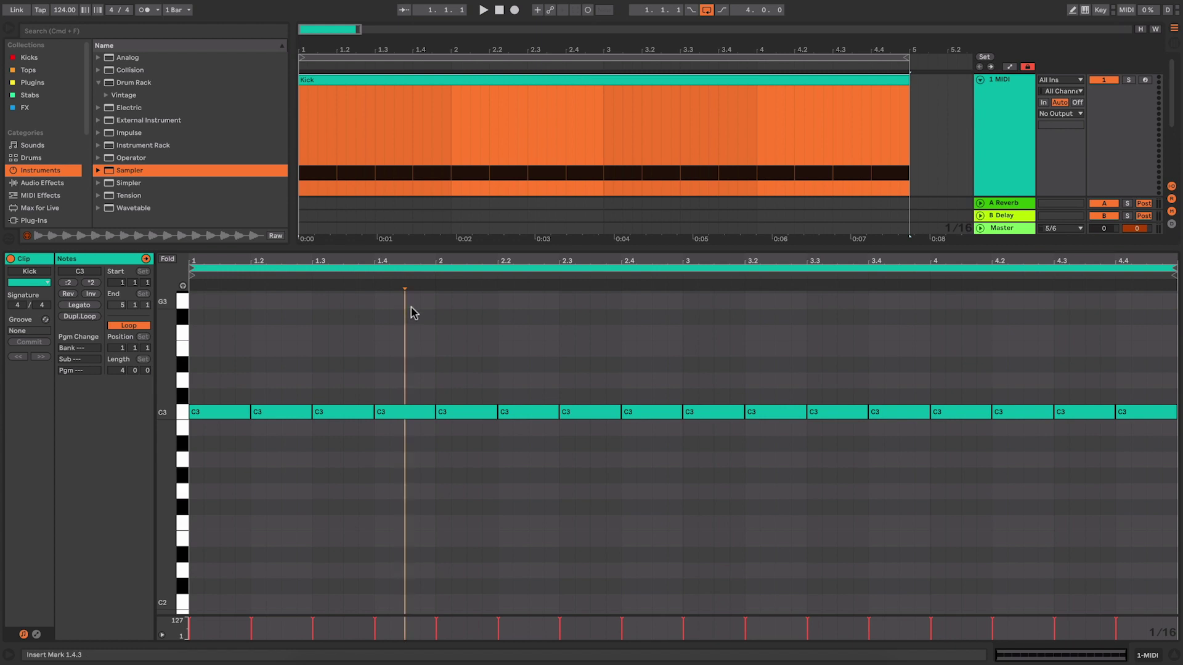
key("shift+Tab")
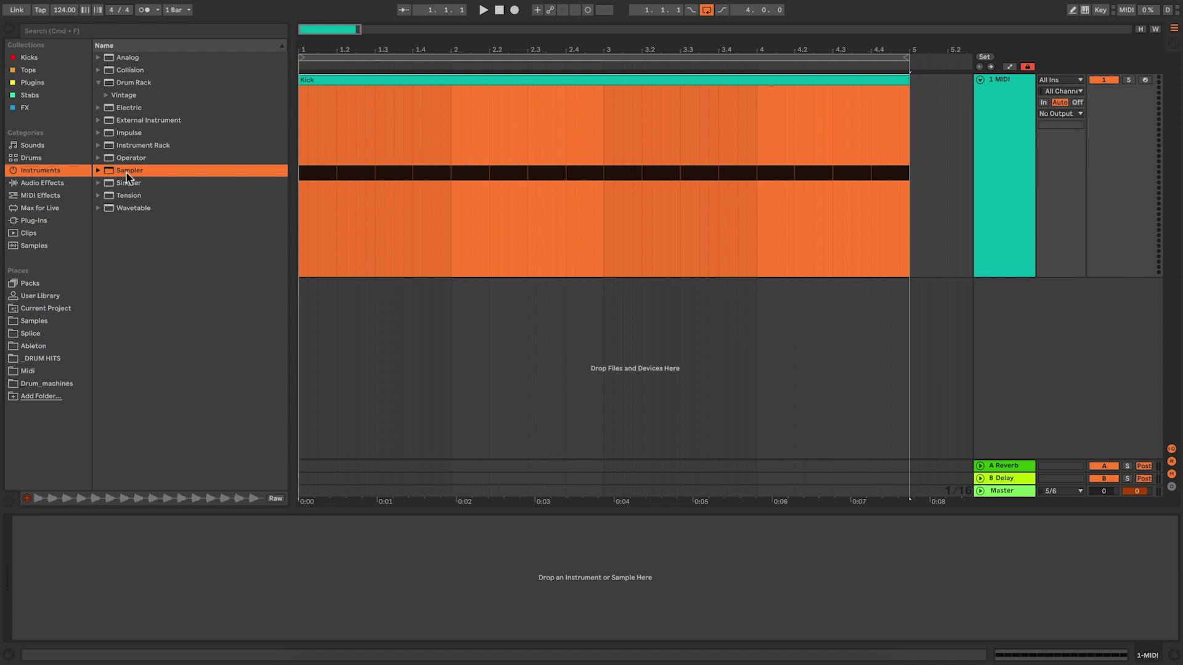
Load an empty Sampler onto the Kick MIDI track and make the track lane taller
left_click_drag(129, 175, 185, 546)
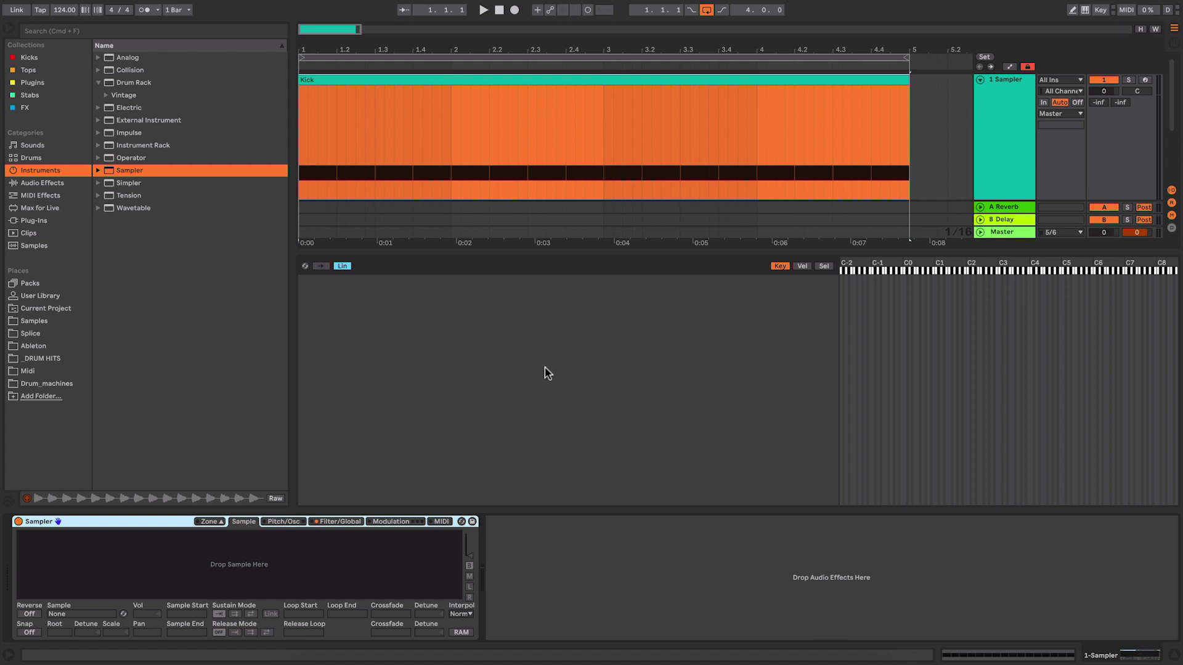
left_click_drag(570, 249, 576, 275)
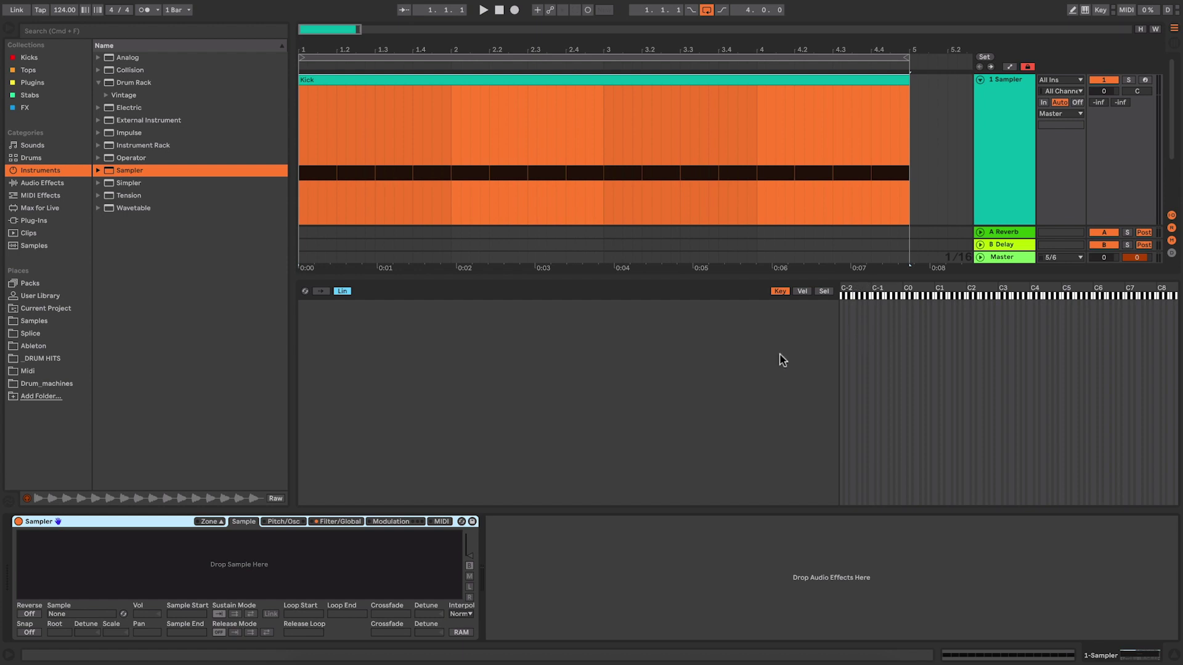
Drop all 32 kick samples from the Kicks collection into the Sampler as separate zones
left_click(45, 58)
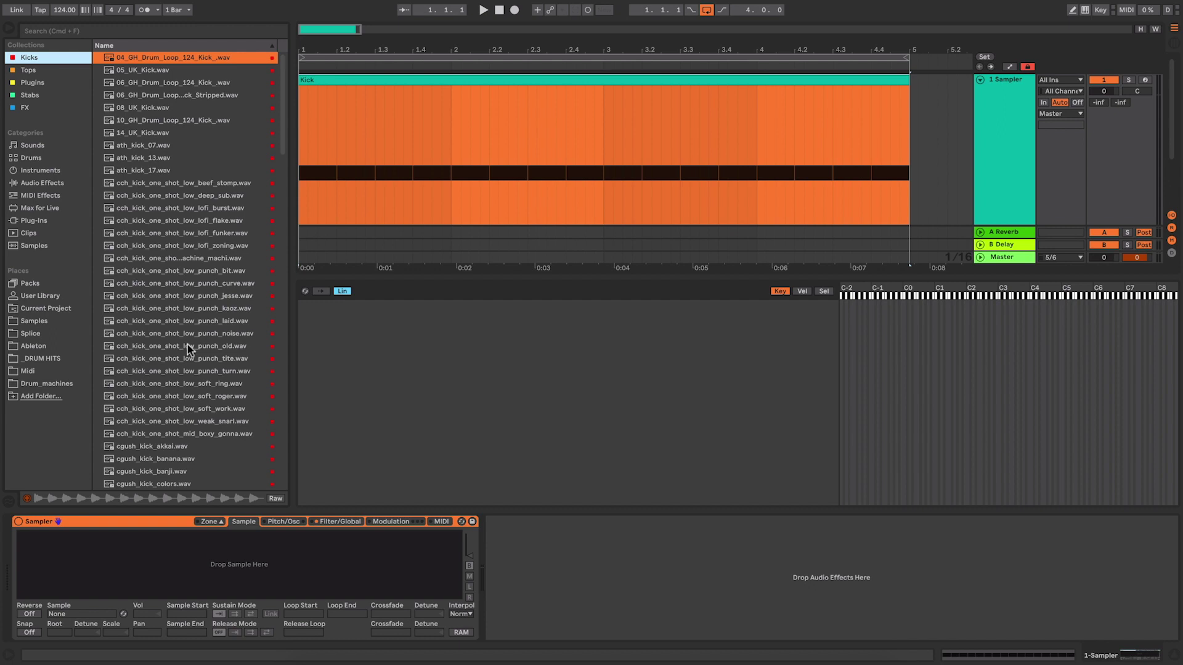
left_click(186, 449, "shift")
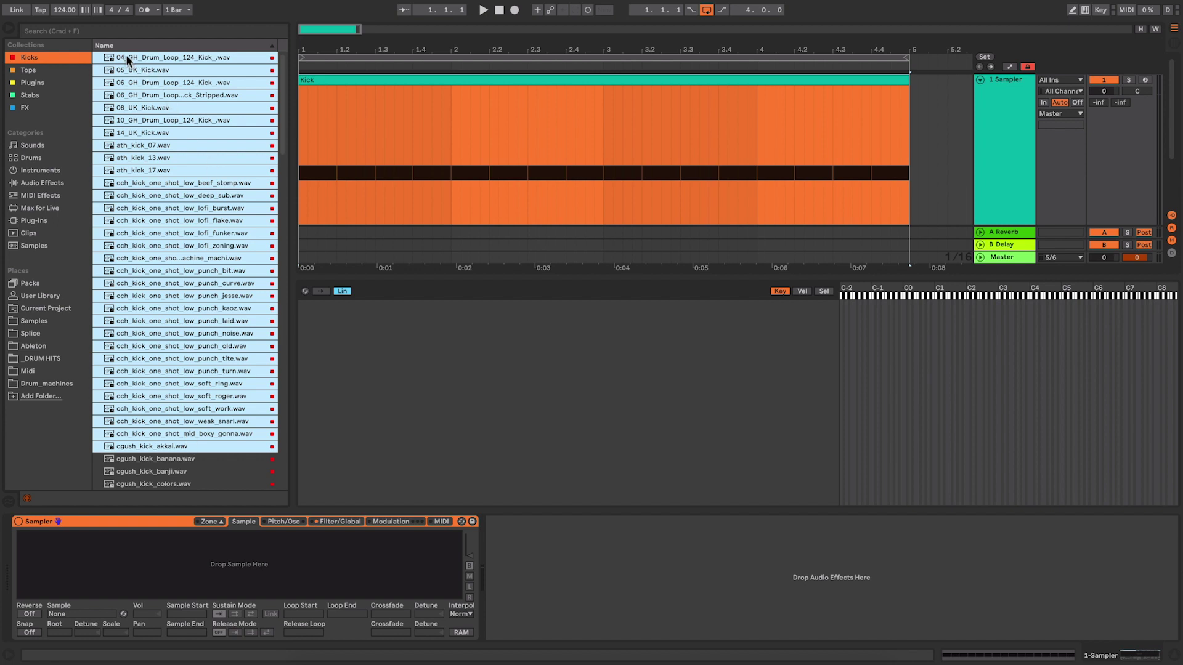
left_click_drag(125, 54, 457, 342)
left_click(475, 307)
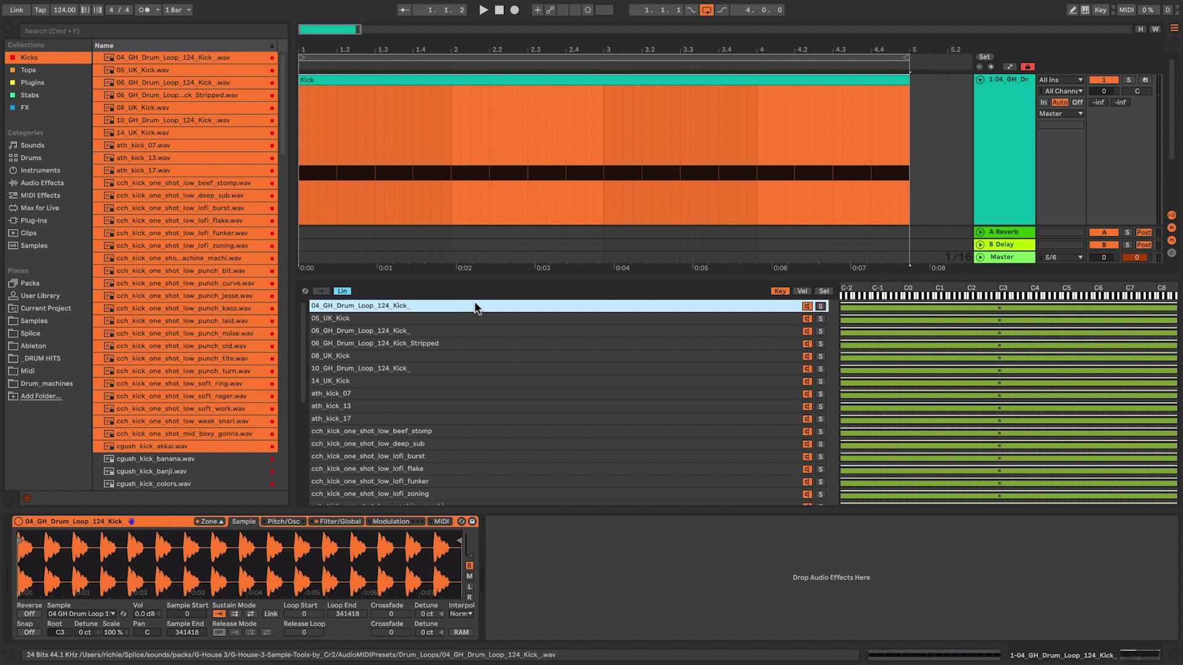
Set the zone editor to Medium and show Sel zones, checking the kicks each span 0–127
right_click(896, 331)
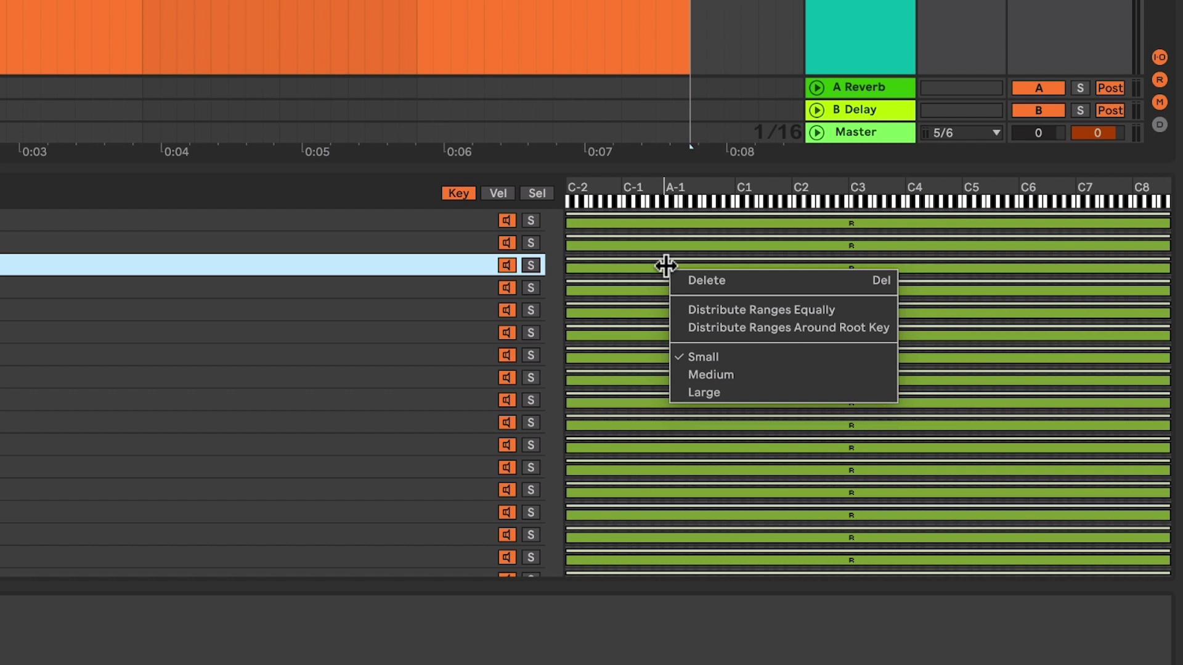
left_click(727, 377)
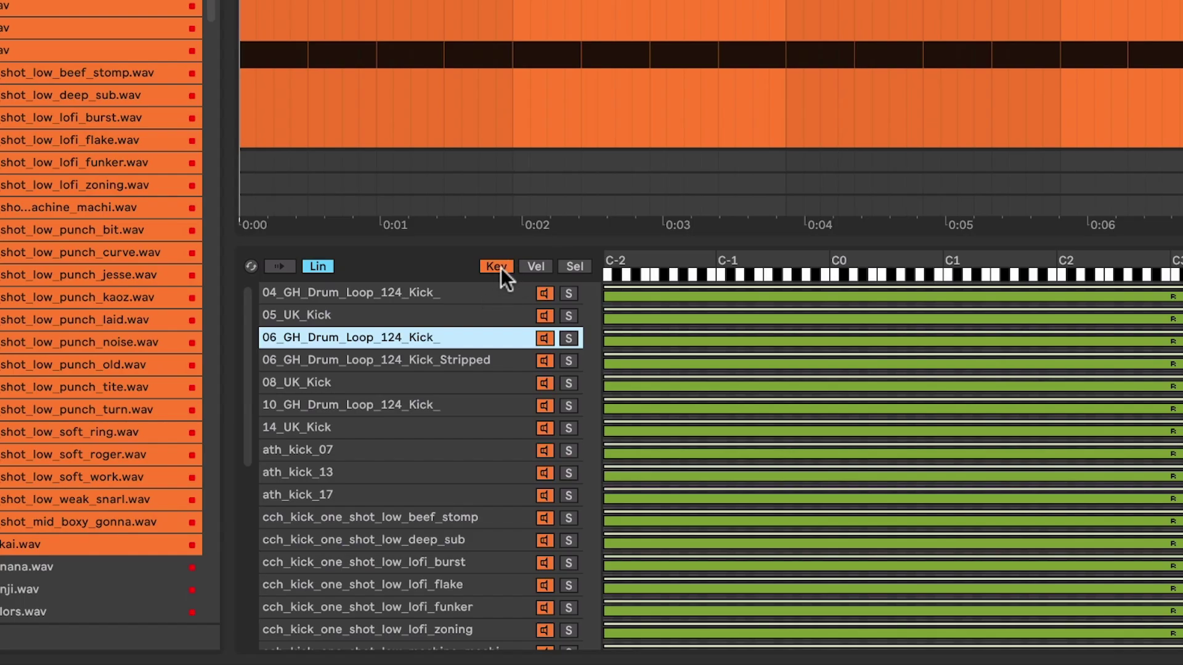
left_click(579, 266)
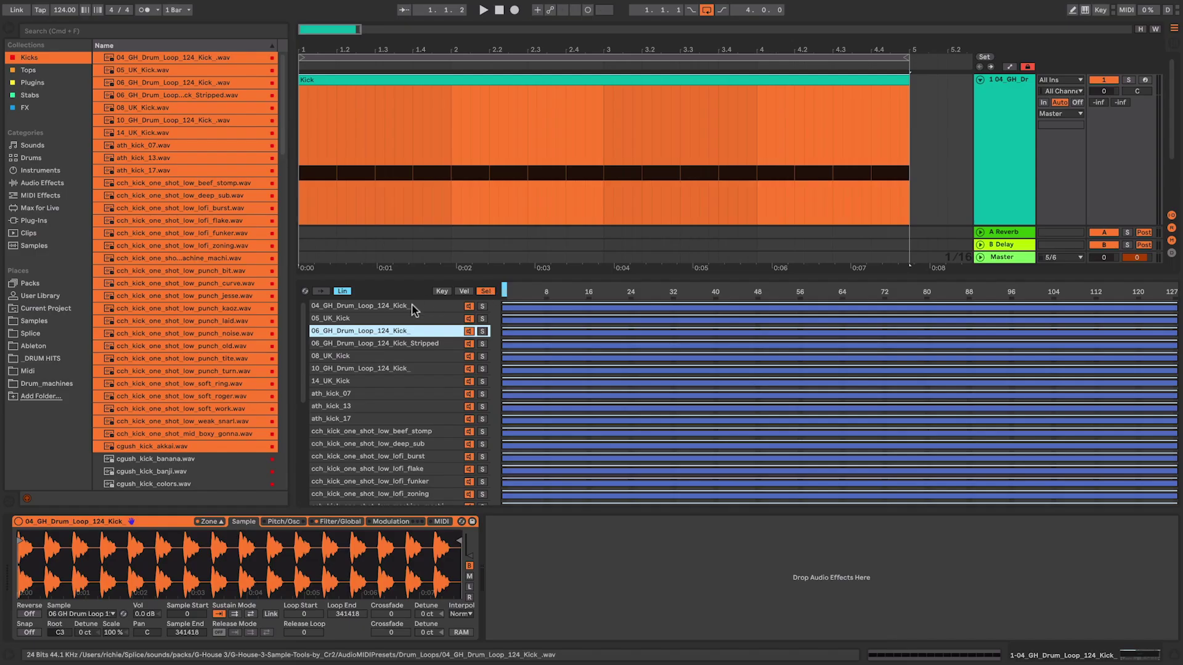
left_click(440, 299)
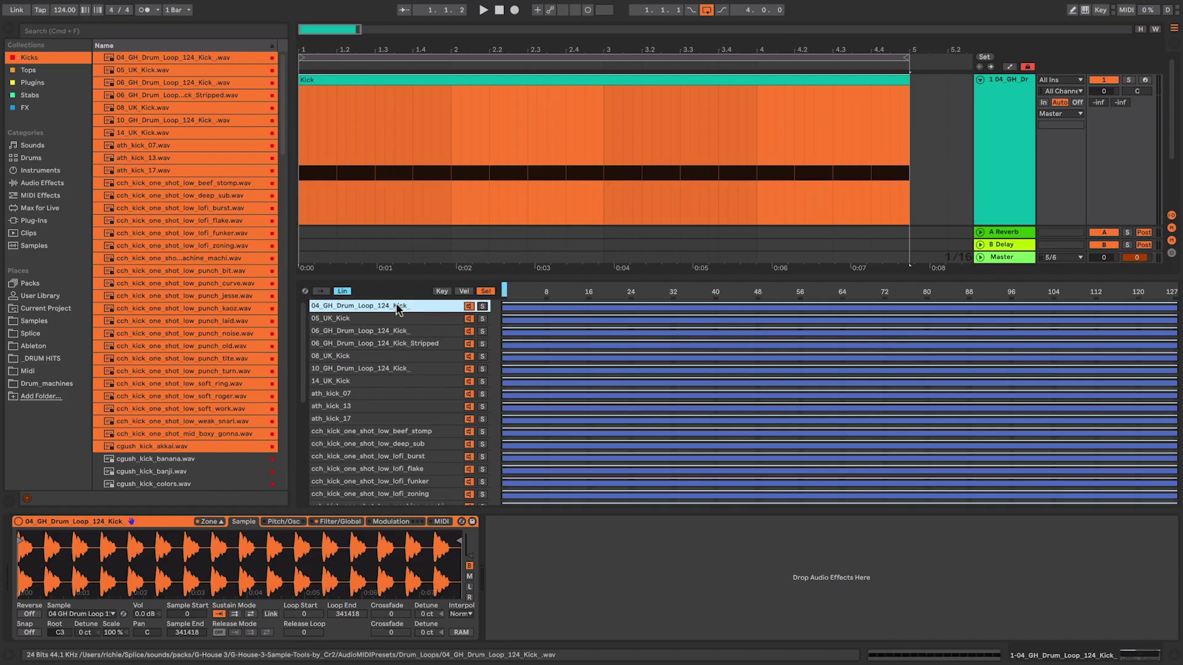
left_click(400, 320)
left_click(401, 308)
scroll(413, 370, "down", 5)
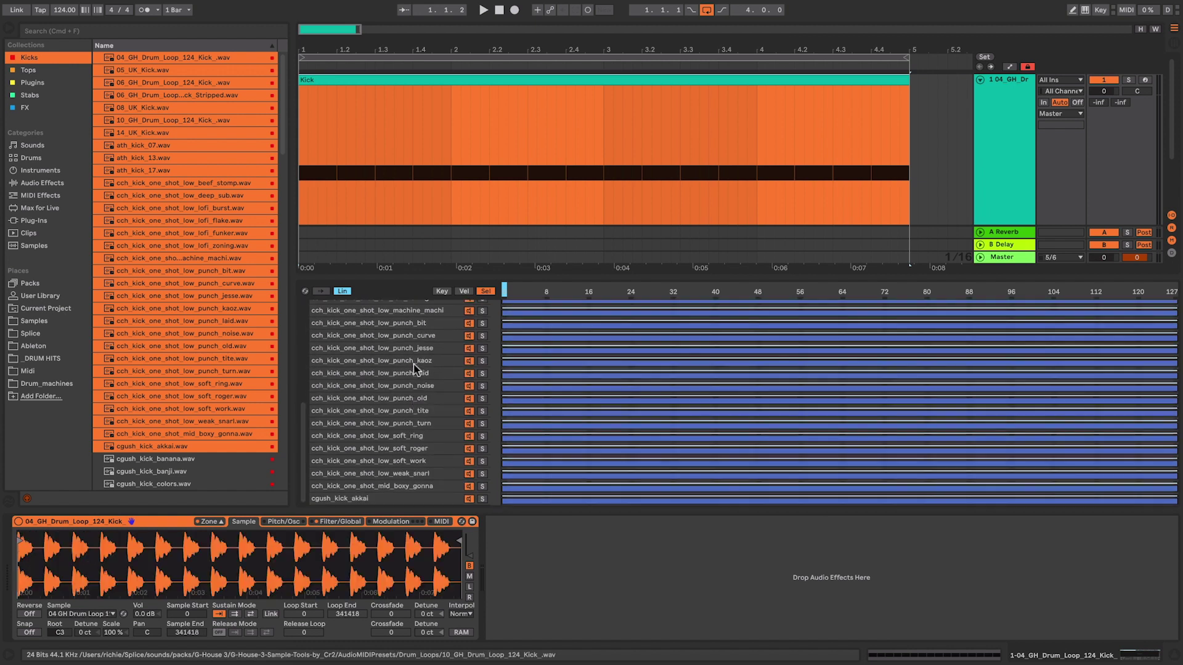
Shrink all 32 kick zones' sample-select ranges from 0–127 down to the lowest value
left_click(400, 499, "shift")
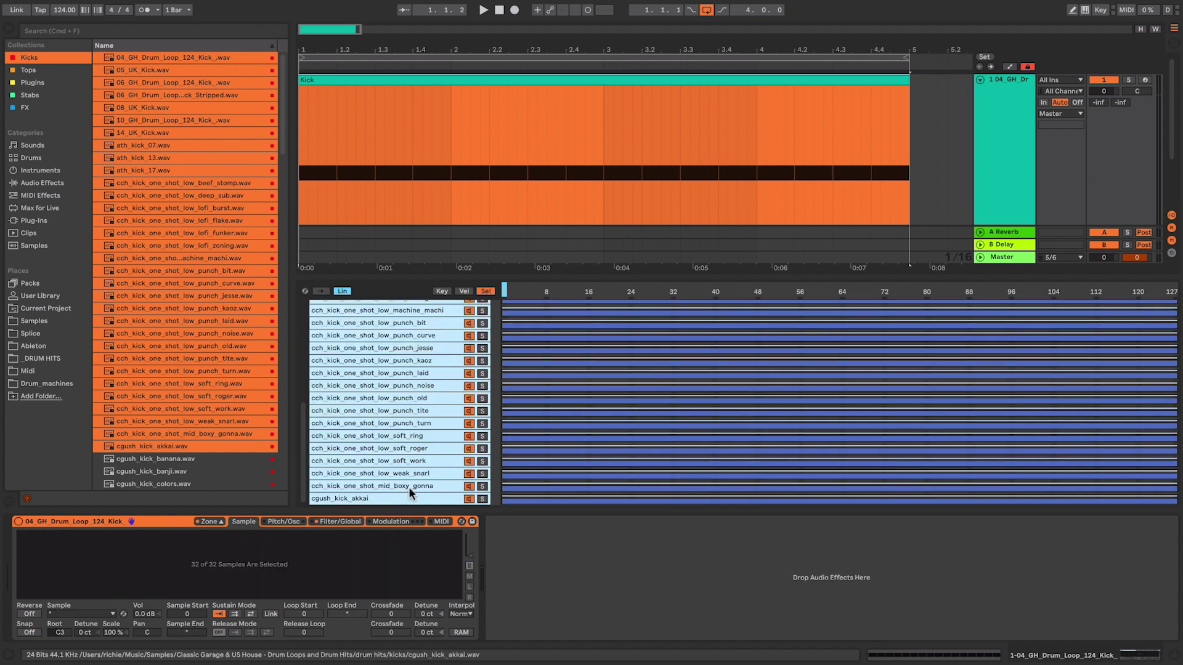
scroll(442, 420, "up", 5)
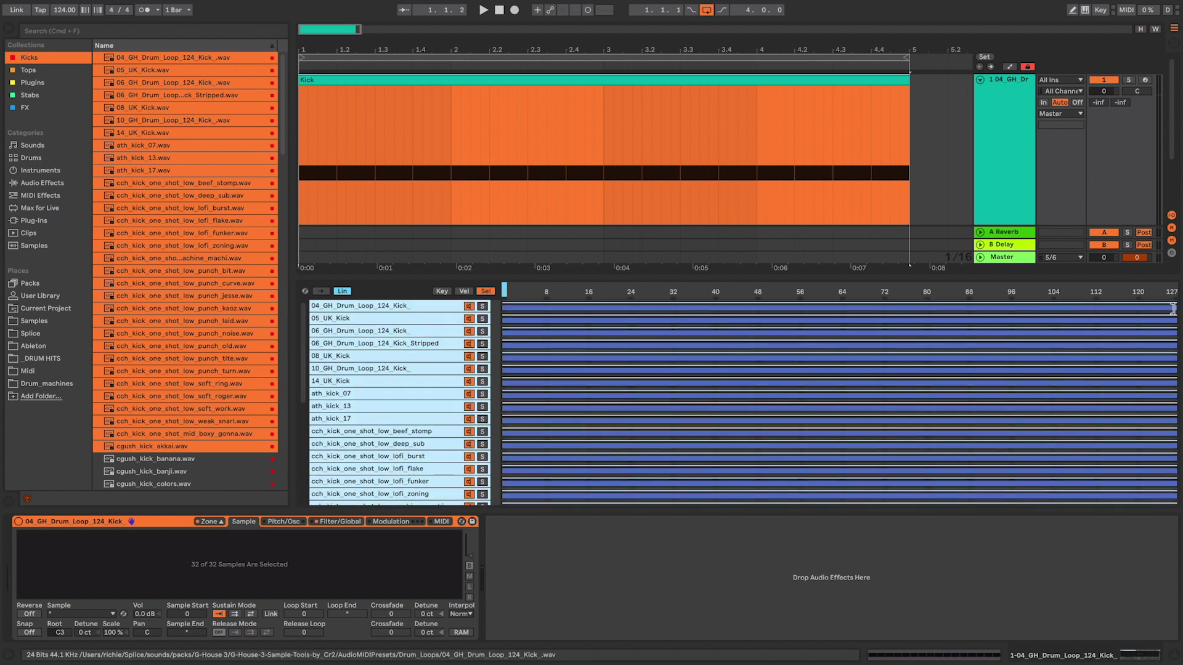
left_click_drag(1168, 308, 495, 297)
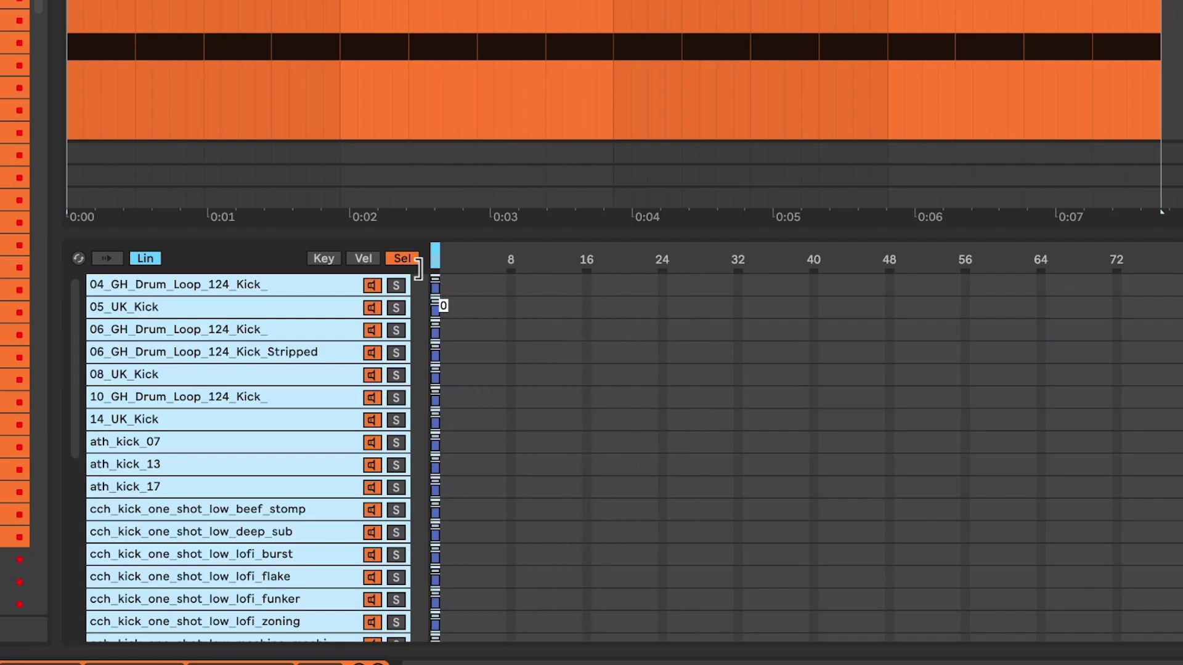
left_click_drag(418, 270, 441, 303)
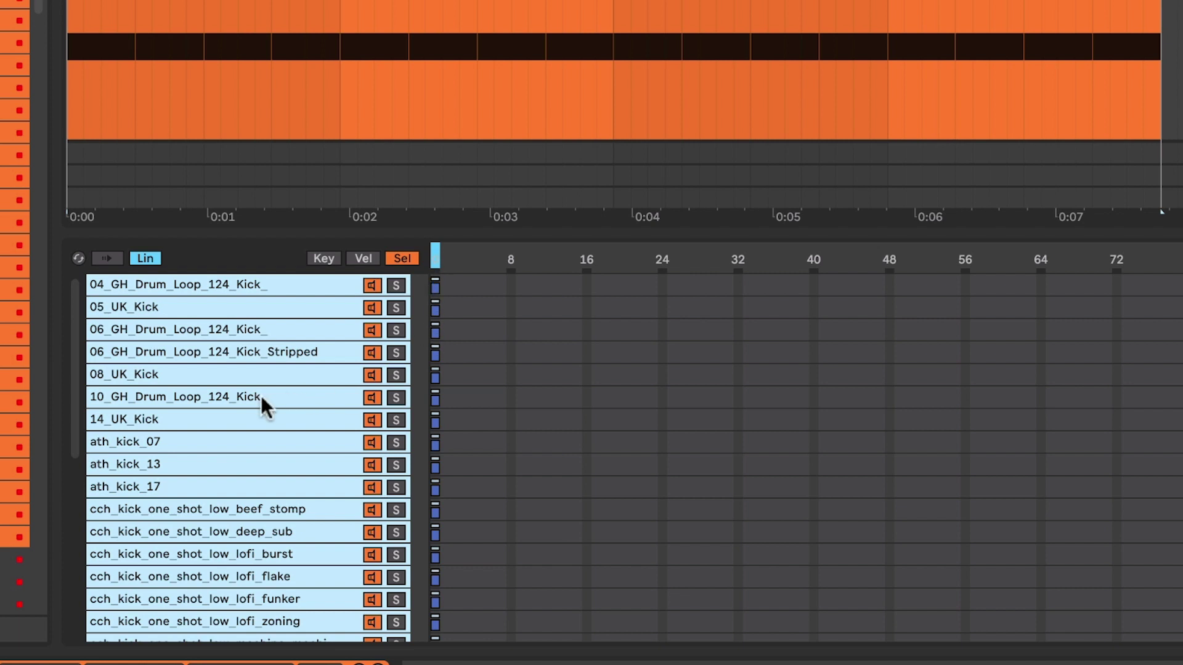
left_click(260, 354)
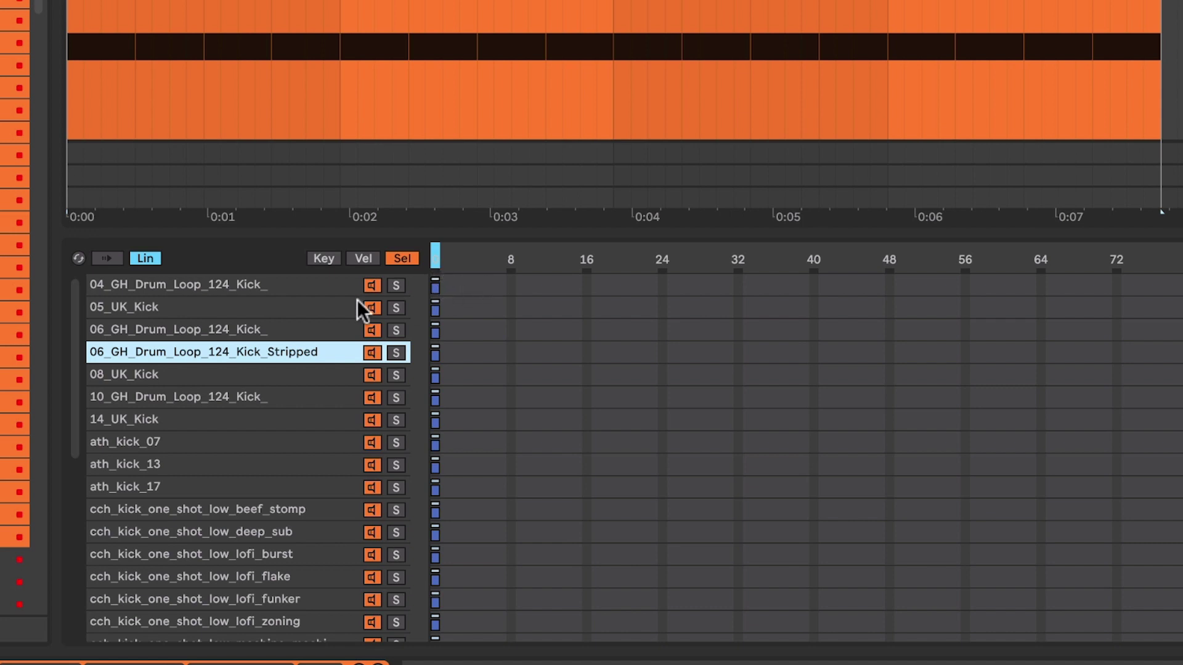
left_click(264, 284)
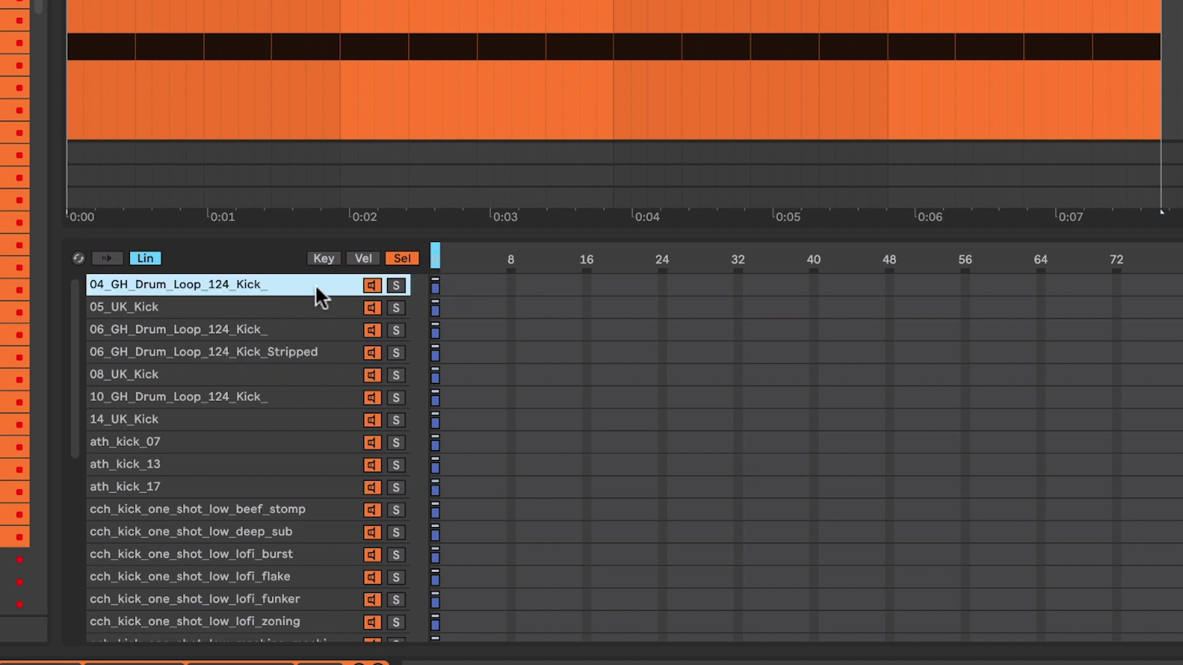
left_click(268, 307)
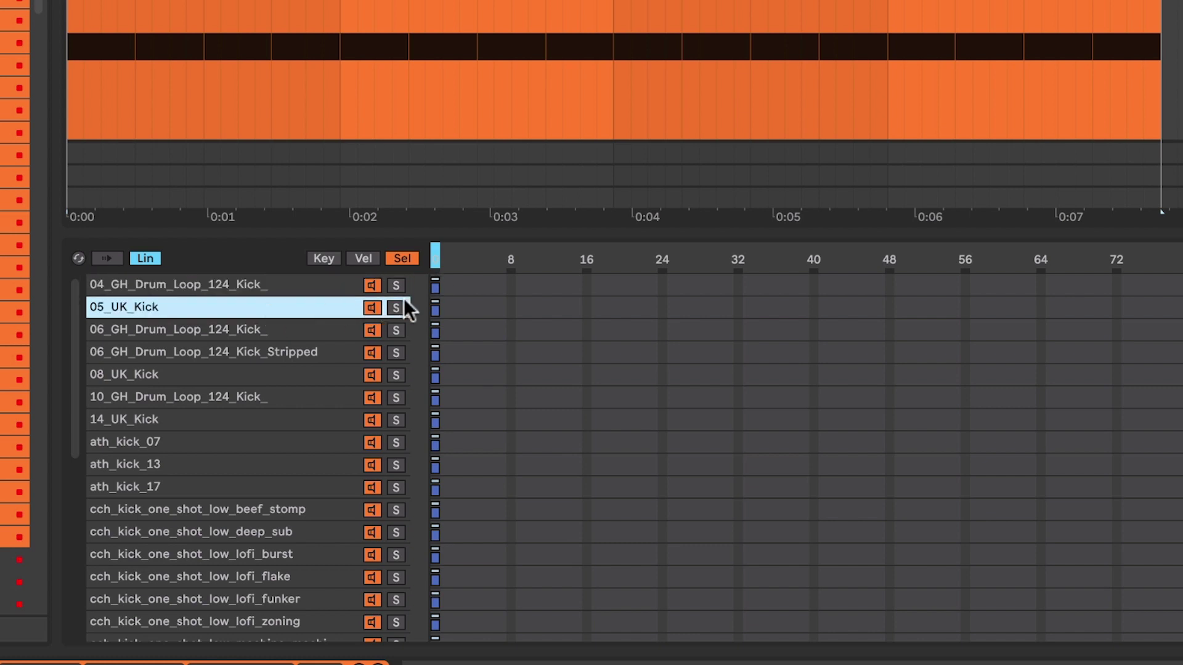
Drag 05_UK_Kick's select zone to value 1 and 06_GH_Drum_Loop_124_Kick_'s one step higher
left_click_drag(436, 308, 446, 308)
left_click(436, 284)
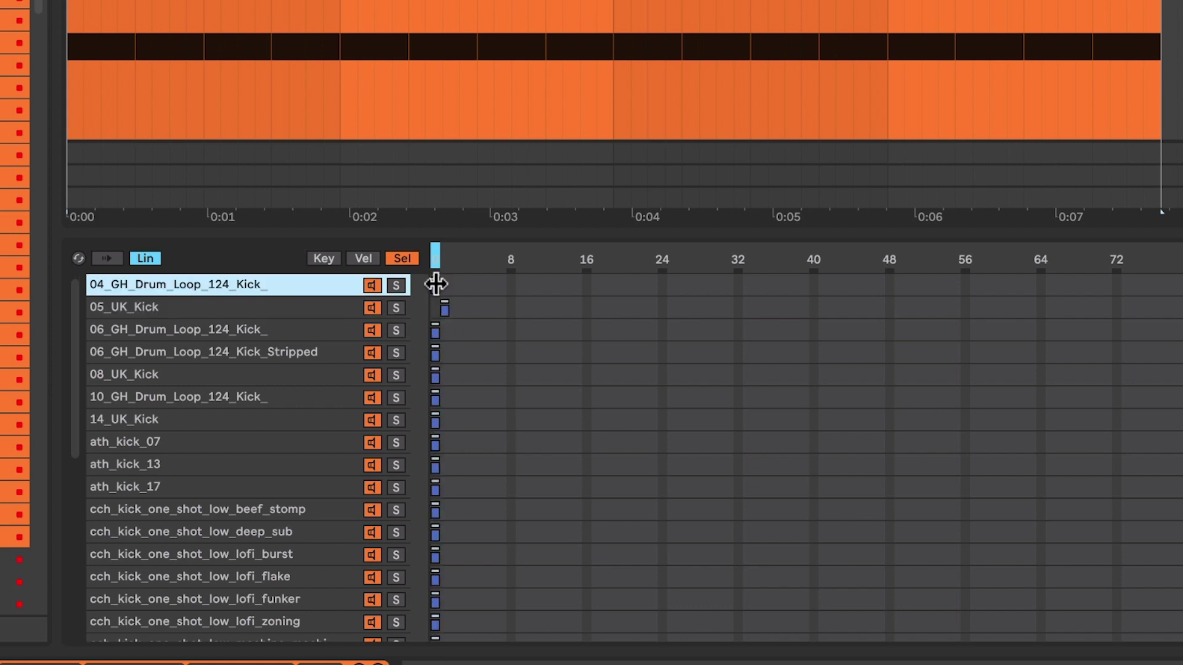
left_click(444, 308)
left_click_drag(440, 329, 455, 333)
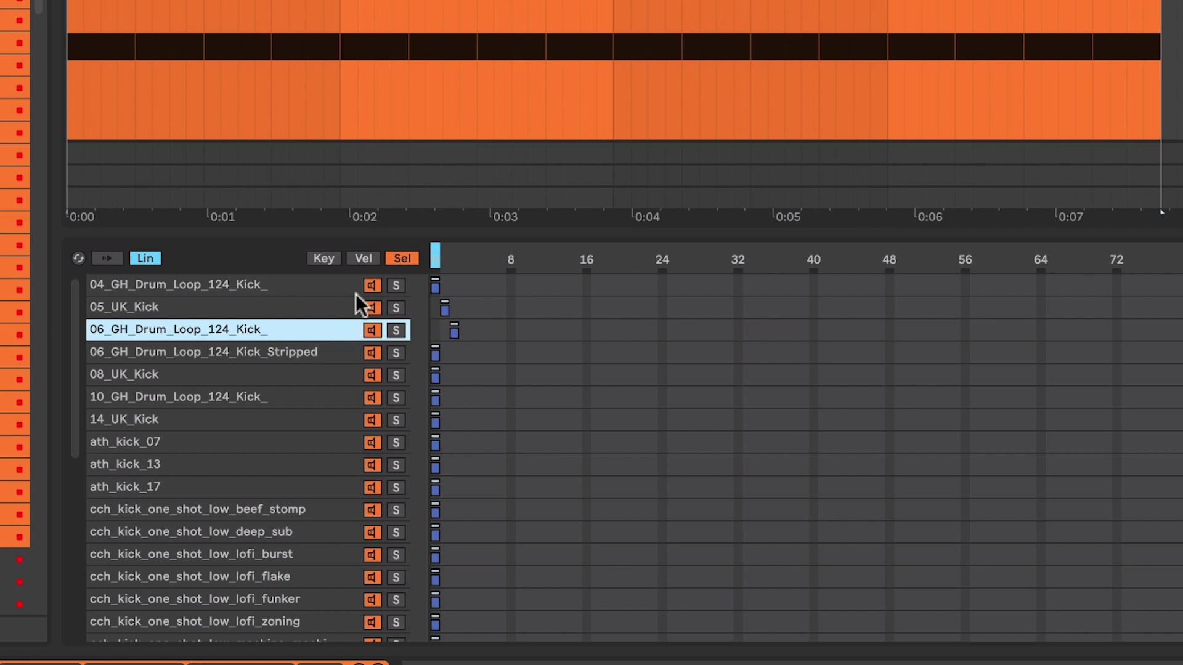
Raise each remaining kick's select zone one value past the previous, forming a staircase toward 31
key("Down")
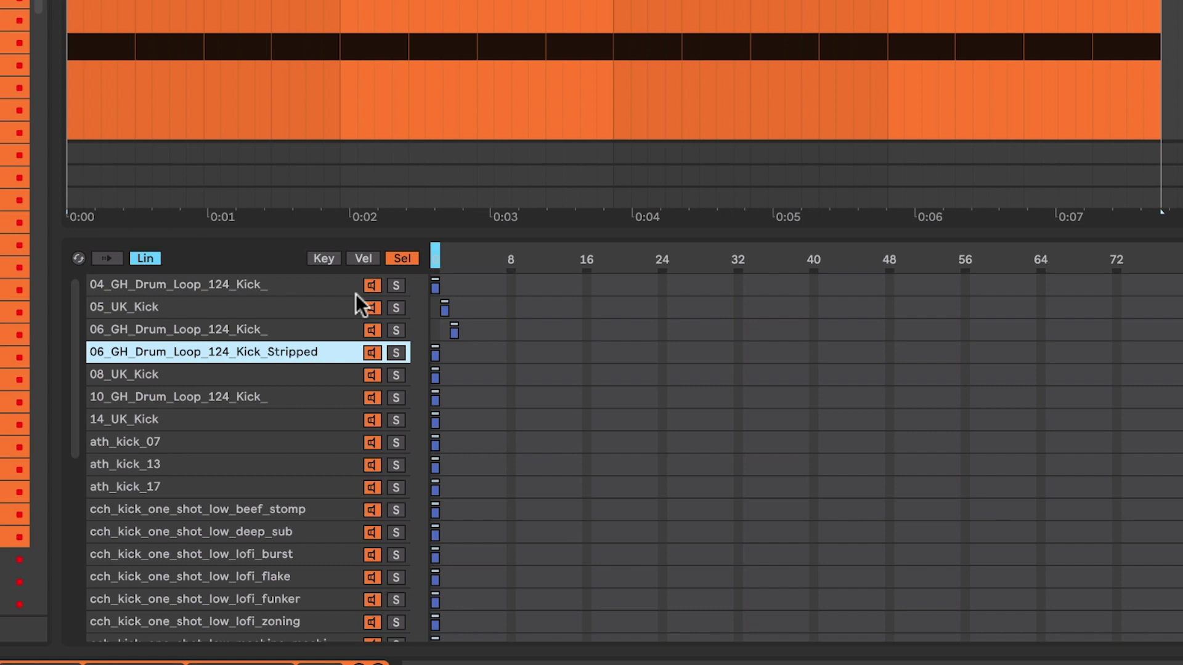
key("Right")
key("Right")
key("Right")
key("Down")
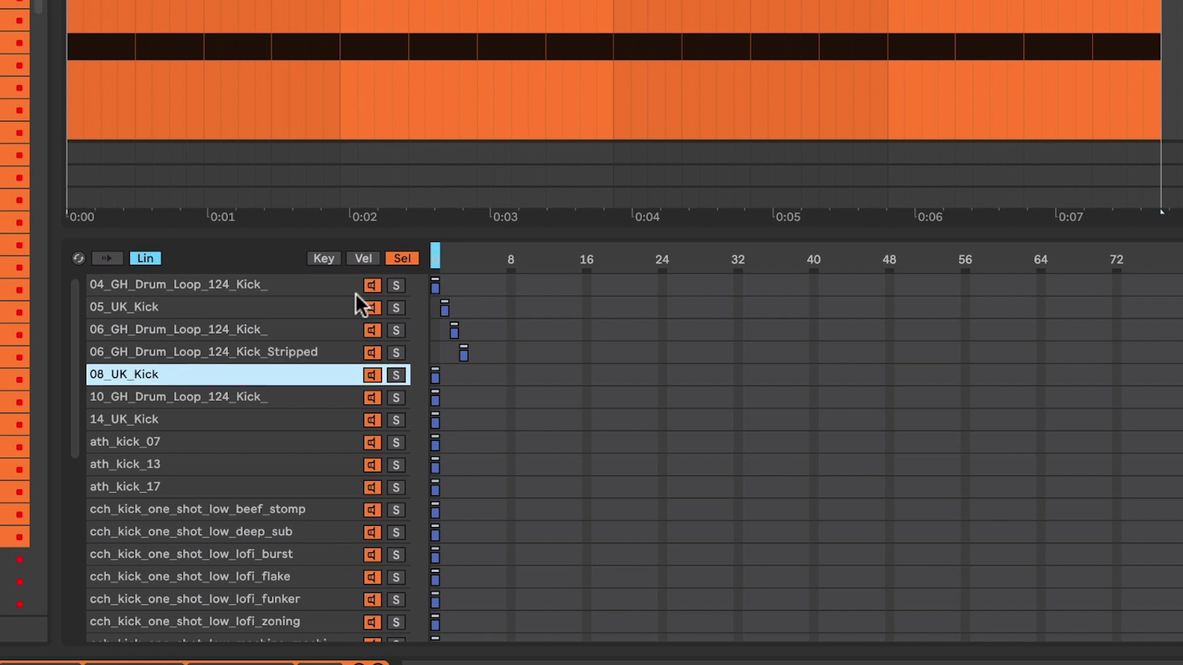
key("Right")
key("Right")
key("Right")
key("Right")
key("Down")
key("Right")
key("Right")
key("Right")
key("Right")
key("Right")
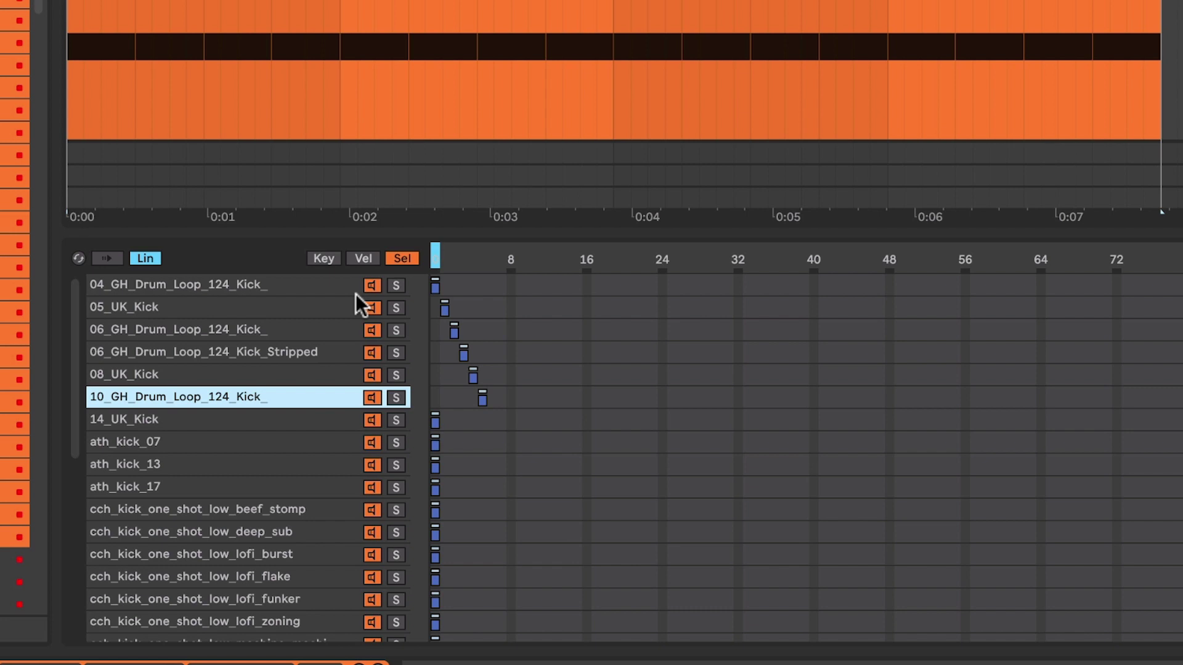
key("Down")
key("Right")
key("Right")
key("Right")
key("Right")
key("Right")
key("Right")
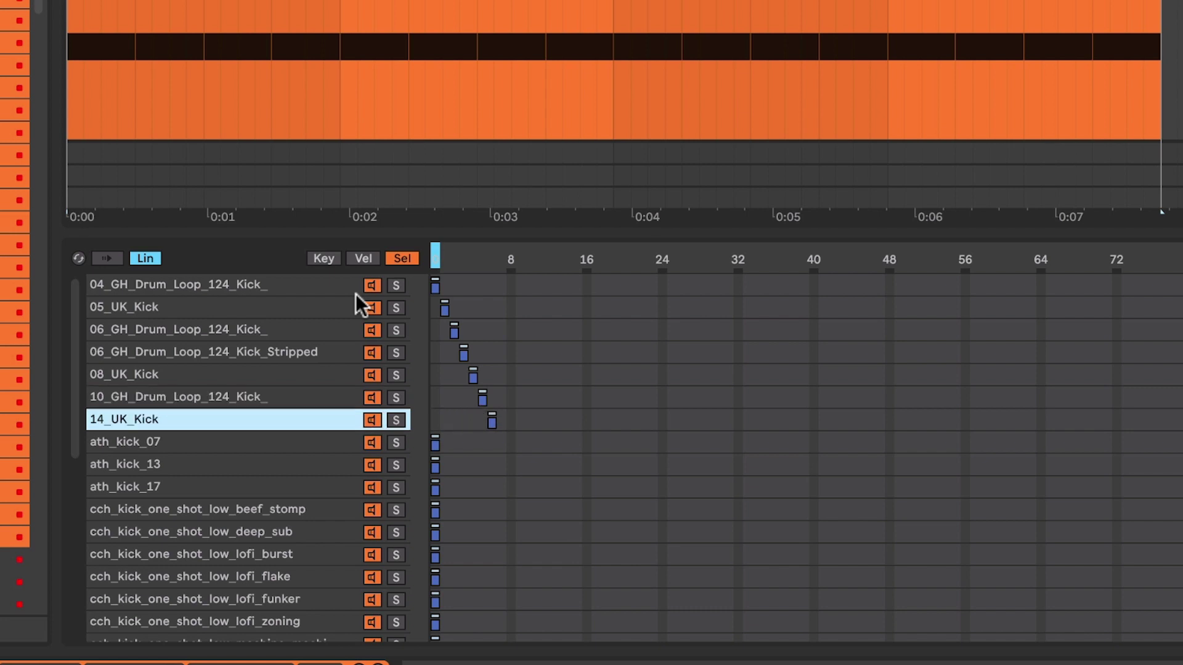
key("Down")
key("Right")
key("Right")
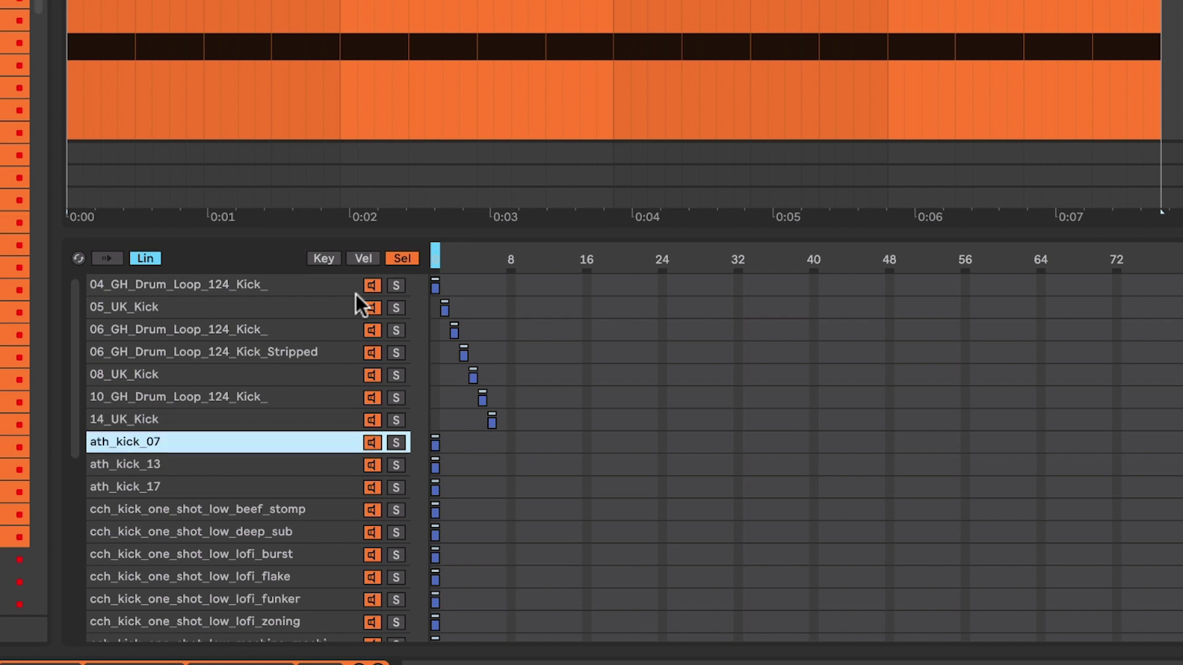
key("Right")
key("Right")
key("Right")
key("Right")
key("Right")
key("Down")
key("Right")
key("Right")
key("Right")
key("Right")
key("Right")
key("Right")
key("Right")
key("Right")
key("Down")
key("Right")
key("Right")
key("Right")
key("Right")
key("Right")
key("Right")
key("Right")
key("Right")
key("Right")
key("Down")
key("Right")
key("Right")
key("Right")
key("Right")
key("Right")
key("Right")
key("Right")
key("Right")
key("Right")
key("Right")
key("Down")
key("Right")
key("Right")
key("Right")
key("Right")
key("Right")
key("Right")
key("Right")
key("Right")
key("Right")
key("Right")
key("Right")
key("Down")
key("Right")
key("Right")
key("Right")
key("Right")
key("Right")
key("Right")
key("Right")
key("Right")
key("Right")
key("Right")
key("Right")
key("Right")
key("Down")
key("Right")
key("Right")
key("Right")
key("Right")
key("Right")
key("Right")
key("Right")
key("Right")
key("Right")
key("Right")
key("Right")
key("Right")
key("Right")
key("Down")
key("Right")
key("Right")
key("Right")
key("Right")
key("Right")
key("Right")
key("Right")
key("Right")
key("Right")
key("Right")
key("Right")
key("Right")
key("Right")
key("Right")
key("Down")
key("Right")
key("Right")
key("Right")
key("Right")
key("Right")
key("Right")
key("Right")
key("Right")
key("Right")
key("Right")
key("Right")
key("Right")
key("Right")
key("Right")
key("Right")
key("Down")
key("Right")
key("Right")
key("Right")
key("Right")
key("Right")
key("Right")
key("Right")
key("Right")
key("Right")
key("Right")
key("Right")
key("Right")
key("Right")
key("Right")
key("Right")
key("Right")
key("Down")
key("Right")
key("Right")
key("Right")
key("Right")
key("Right")
key("Right")
key("Right")
key("Right")
key("Right")
key("Right")
key("Right")
key("Right")
key("Right")
key("Right")
key("Right")
key("Right")
key("Right")
key("Down")
key("Right")
key("Right")
key("Right")
key("Right")
key("Right")
key("Right")
key("Right")
key("Right")
key("Right")
key("Right")
key("Right")
key("Right")
key("Right")
key("Right")
key("Right")
key("Right")
key("Right")
key("Right")
key("Down")
key("Right")
key("Right")
key("Right")
key("Right")
key("Right")
key("Right")
key("Right")
key("Right")
key("Right")
key("Right")
key("Right")
key("Right")
key("Right")
key("Right")
key("Right")
key("Right")
key("Right")
key("Right")
key("Right")
key("Down")
key("Right")
key("Right")
key("Right")
key("Right")
key("Right")
key("Right")
key("Right")
key("Right")
key("Right")
key("Right")
key("Right")
key("Right")
key("Right")
key("Right")
key("Right")
key("Right")
key("Right")
key("Right")
key("Right")
key("Right")
key("Down")
key("Right")
key("Right")
key("Right")
key("Right")
key("Right")
key("Right")
key("Right")
key("Right")
key("Right")
key("Right")
key("Right")
key("Right")
key("Right")
key("Right")
key("Right")
key("Right")
key("Right")
key("Right")
key("Right")
key("Right")
key("Down")
key("Right")
key("Right")
key("Right")
key("Right")
key("Right")
key("Right")
key("Right")
key("Right")
key("Right")
key("Right")
key("Right")
key("Right")
key("Right")
key("Right")
key("Right")
key("Right")
key("Right")
key("Right")
key("Right")
key("Right")
key("Right")
key("Right")
key("Down")
key("Right")
key("Right")
key("Right")
key("Right")
key("Right")
key("Right")
key("Right")
key("Right")
key("Right")
key("Right")
key("Right")
key("Right")
key("Right")
key("Right")
key("Right")
key("Right")
key("Right")
key("Right")
key("Right")
key("Right")
key("Down")
key("Right")
key("Right")
key("Right")
key("Right")
key("Right")
key("Right")
key("Right")
key("Right")
key("Right")
key("Right")
key("Right")
key("Right")
key("Right")
key("Right")
key("Right")
key("Right")
key("Right")
key("Right")
key("Right")
key("Right")
key("Right")
key("Right")
key("Right")
key("Right")
key("Down")
key("Right")
key("Right")
key("Right")
key("Right")
key("Right")
key("Right")
key("Right")
key("Right")
key("Right")
key("Right")
key("Right")
key("Right")
key("Right")
key("Right")
key("Right")
key("Right")
key("Right")
key("Right")
key("Right")
key("Right")
key("Down")
key("Right")
key("Right")
key("Right")
key("Right")
key("Right")
key("Right")
key("Right")
key("Right")
key("Right")
key("Right")
key("Right")
key("Right")
key("Right")
key("Right")
key("Right")
key("Right")
key("Right")
key("Right")
key("Right")
key("Right")
key("Right")
key("Right")
key("Right")
key("Right")
key("Right")
key("Right")
key("Down")
key("Right")
key("Right")
key("Right")
key("Right")
key("Right")
key("Right")
key("Right")
key("Right")
key("Down")
key("Right")
key("Right")
key("Right")
key("Right")
key("Right")
key("Right")
key("Right")
key("Right")
key("Right")
key("Down")
key("Right")
key("Right")
key("Right")
key("Right")
key("Right")
key("Right")
key("Right")
key("Right")
key("Right")
key("Right")
key("Down")
key("Right")
key("Right")
key("Right")
key("Right")
key("Right")
key("Right")
key("Right")
key("Right")
key("Right")
key("Right")
key("Right")
key("Down")
key("Right")
key("Right")
key("Right")
key("Right")
key("Right")
key("Right")
key("Right")
key("Right")
key("Right")
key("Right")
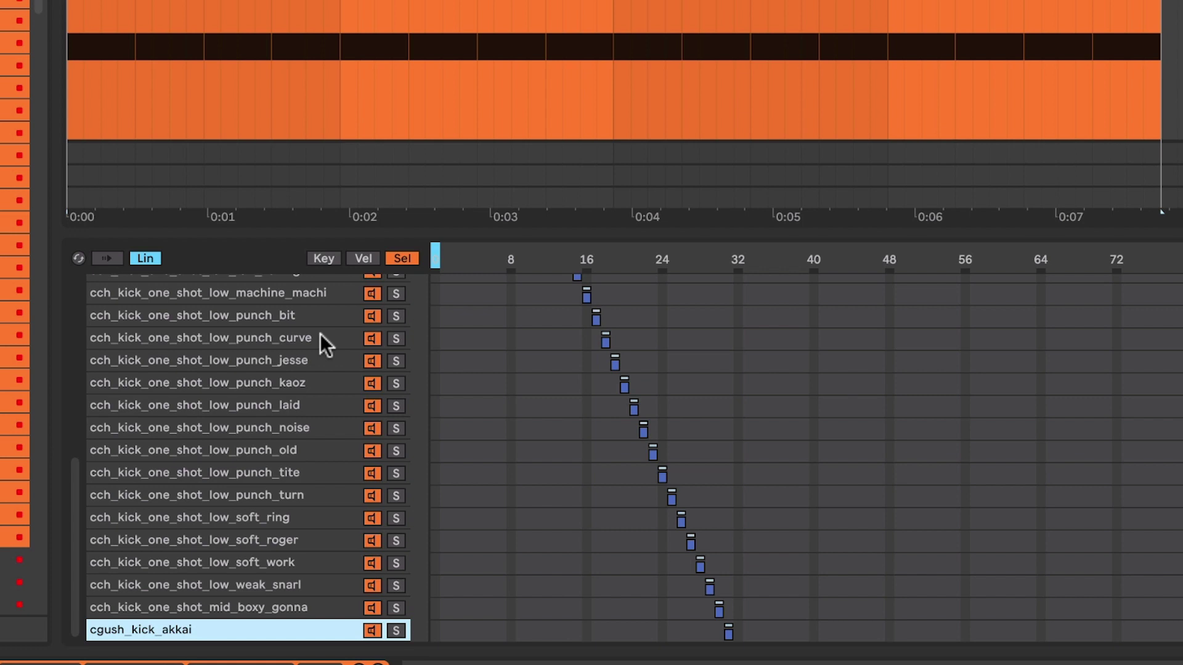
scroll(415, 316, "up", 10)
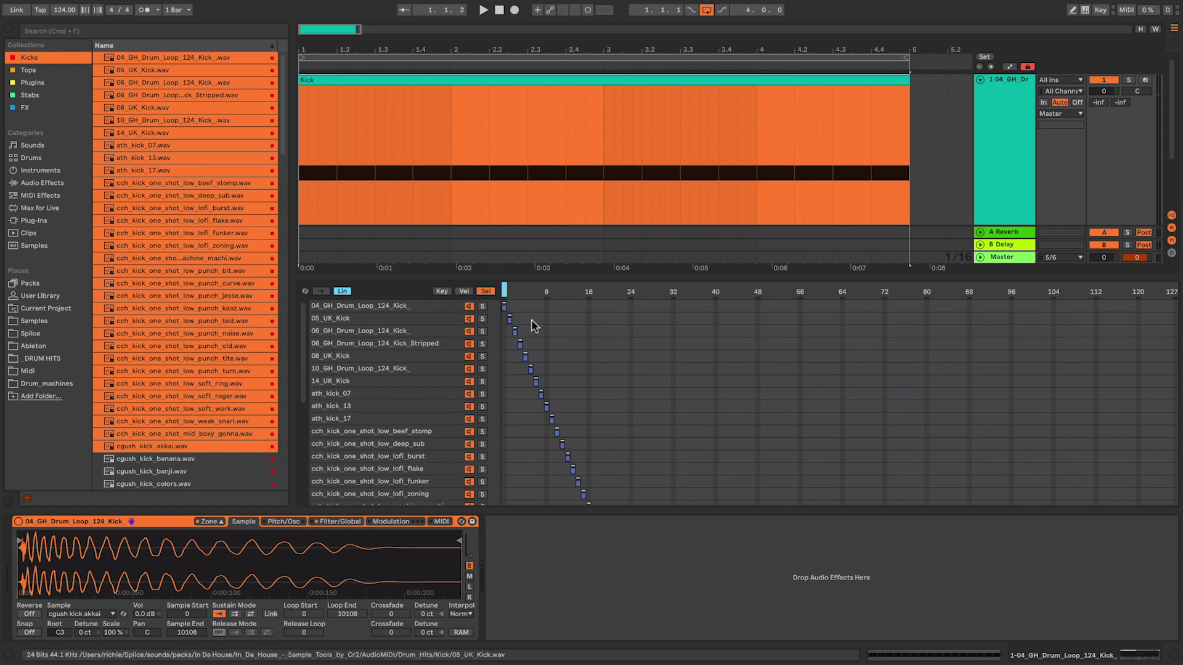
left_click(155, 522)
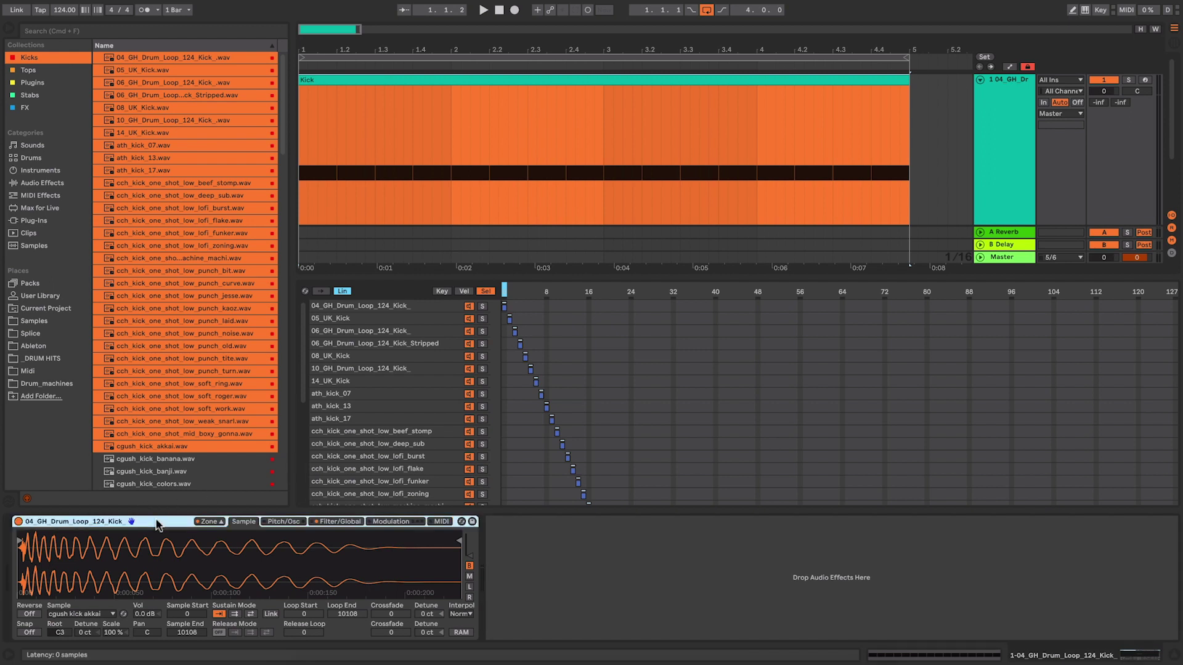
Group the kick Sampler into an Instrument Rack and show its macro knobs
right_click(156, 522)
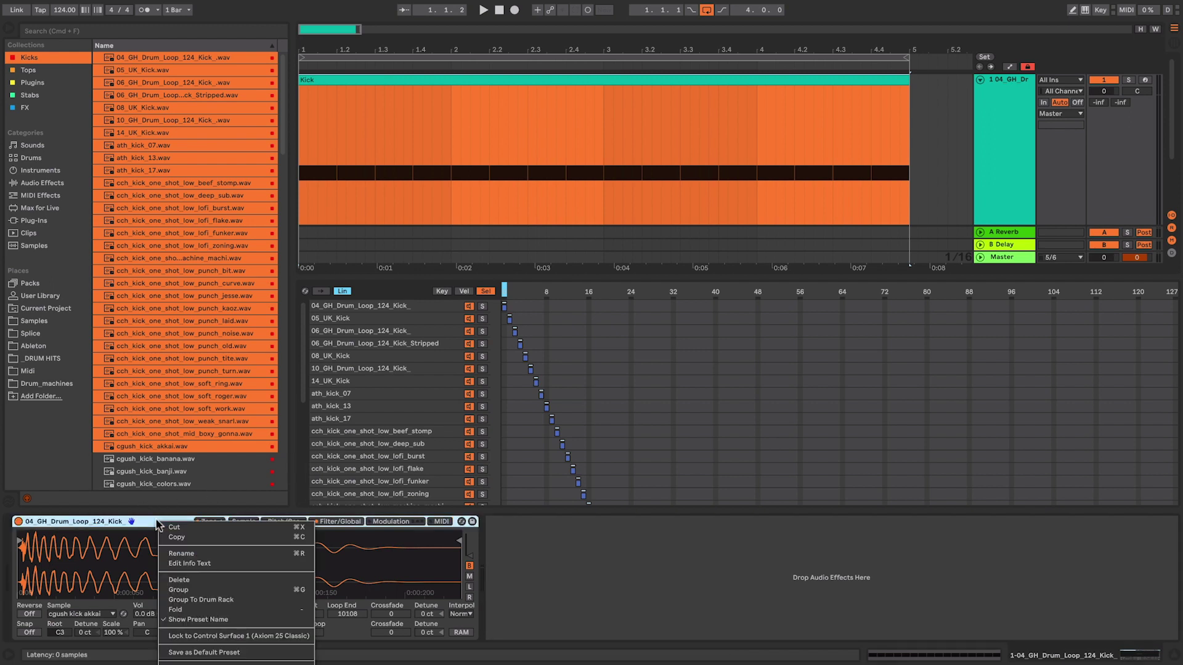
left_click(202, 592)
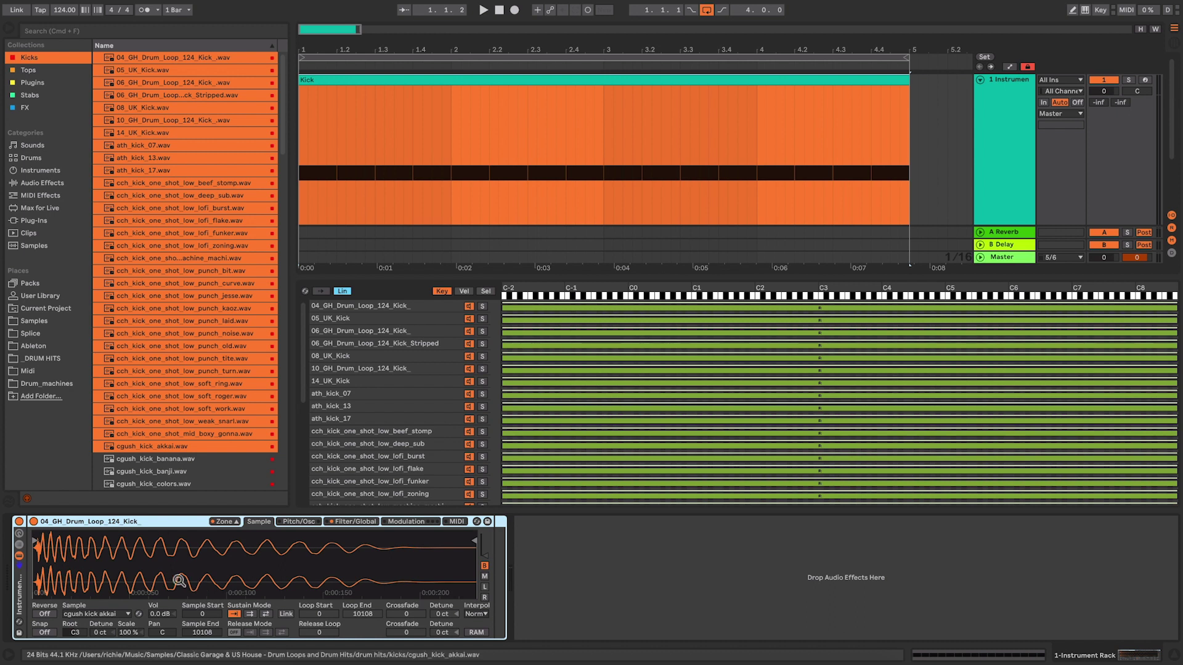
left_click(19, 535)
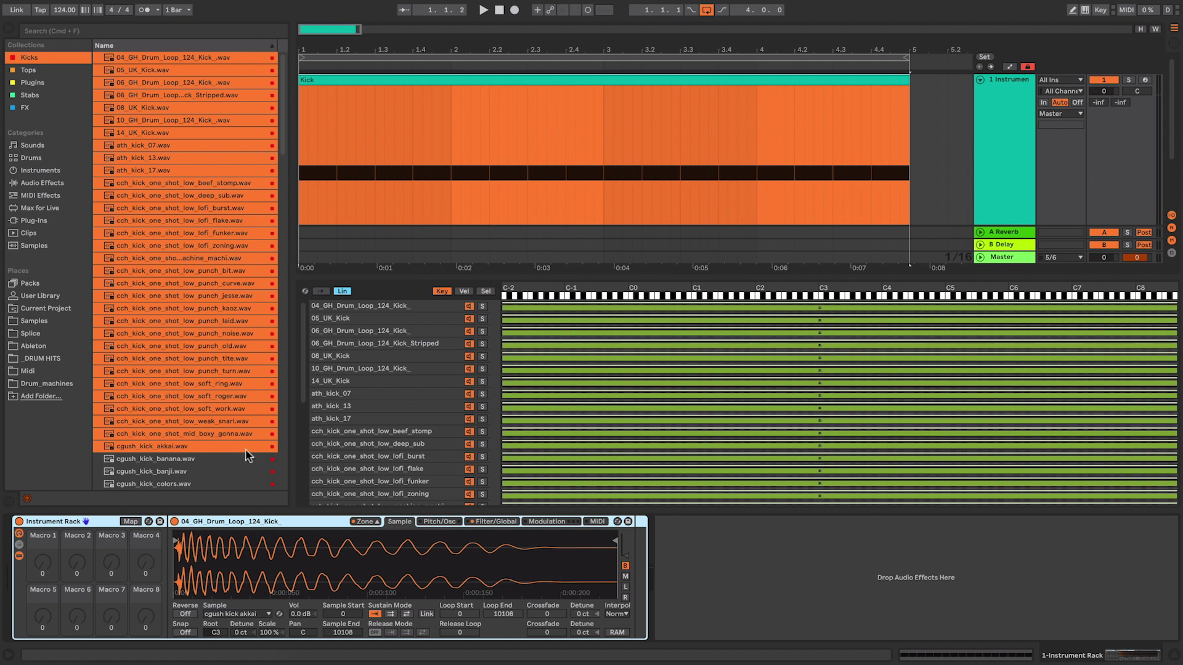
Map the chain selector to Macro 1 as Sample Selector, testing it at 6 and back to 0
left_click(486, 290)
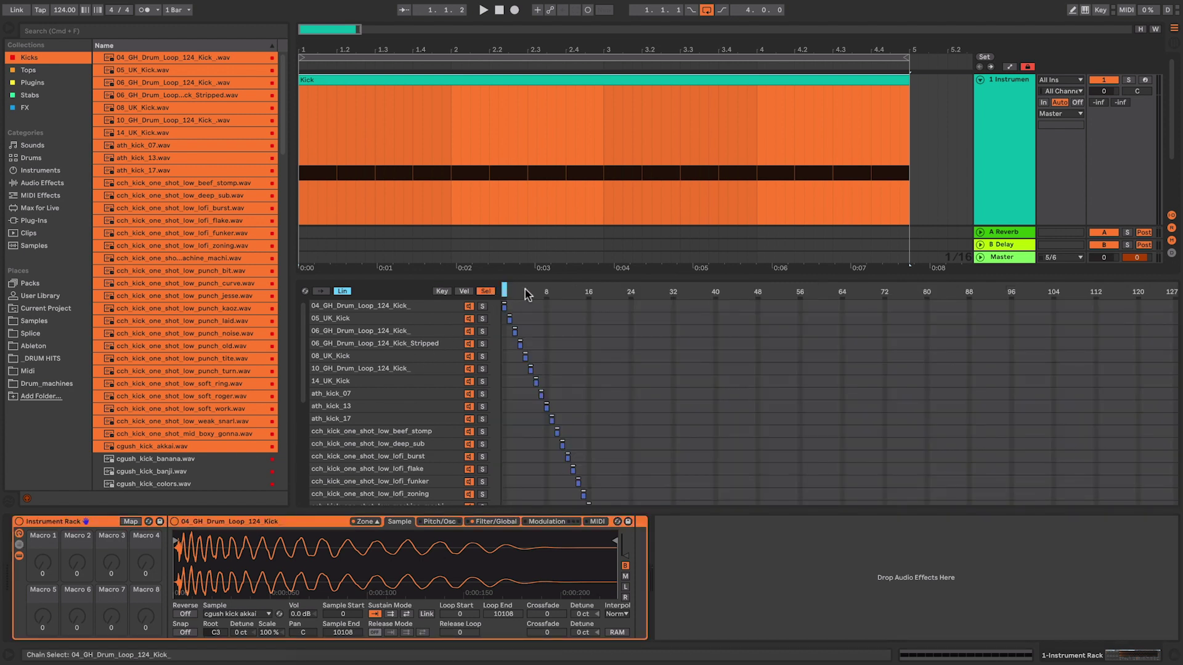
right_click(525, 290)
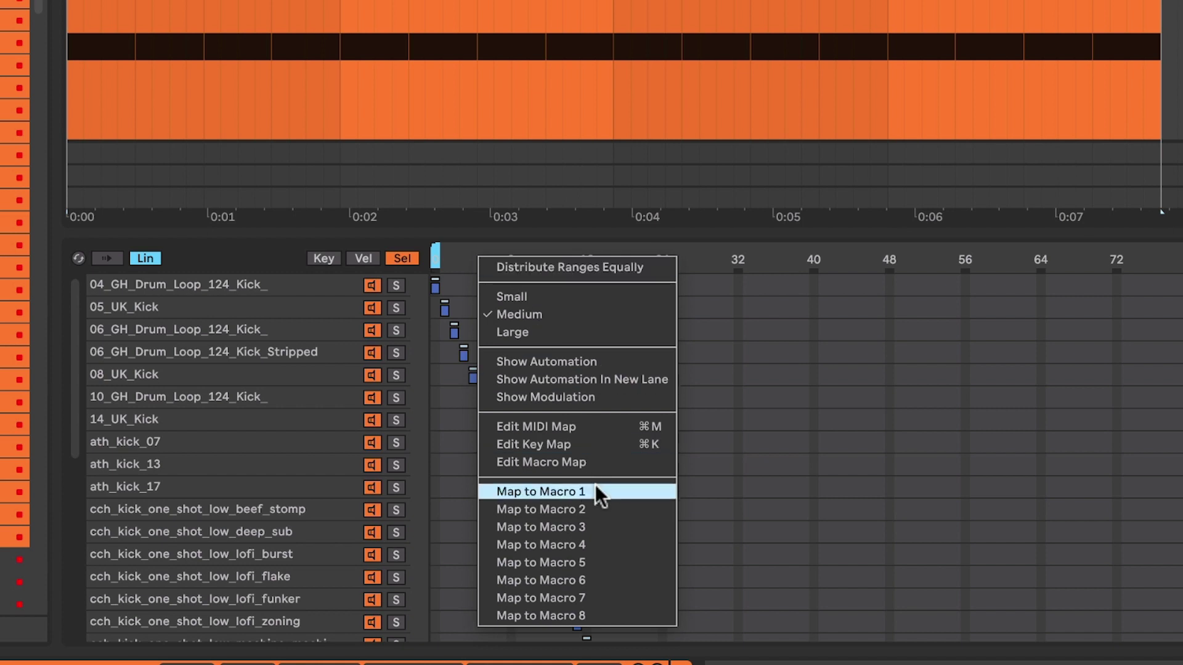
left_click(595, 489)
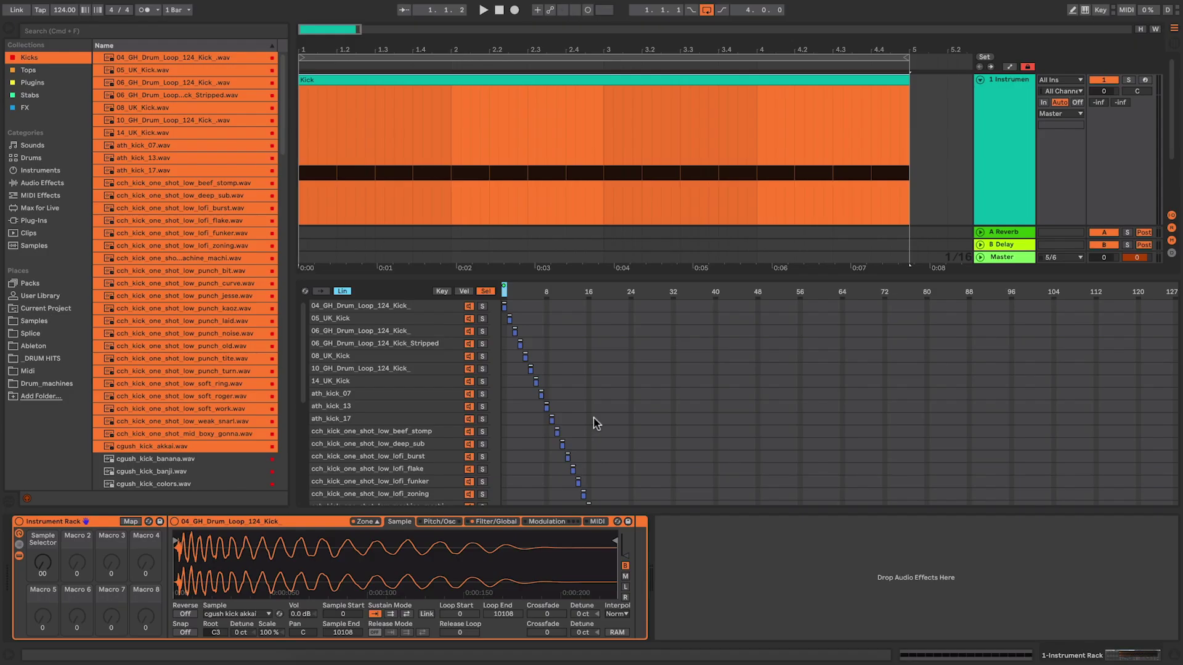
left_click_drag(42, 561, 42, 552)
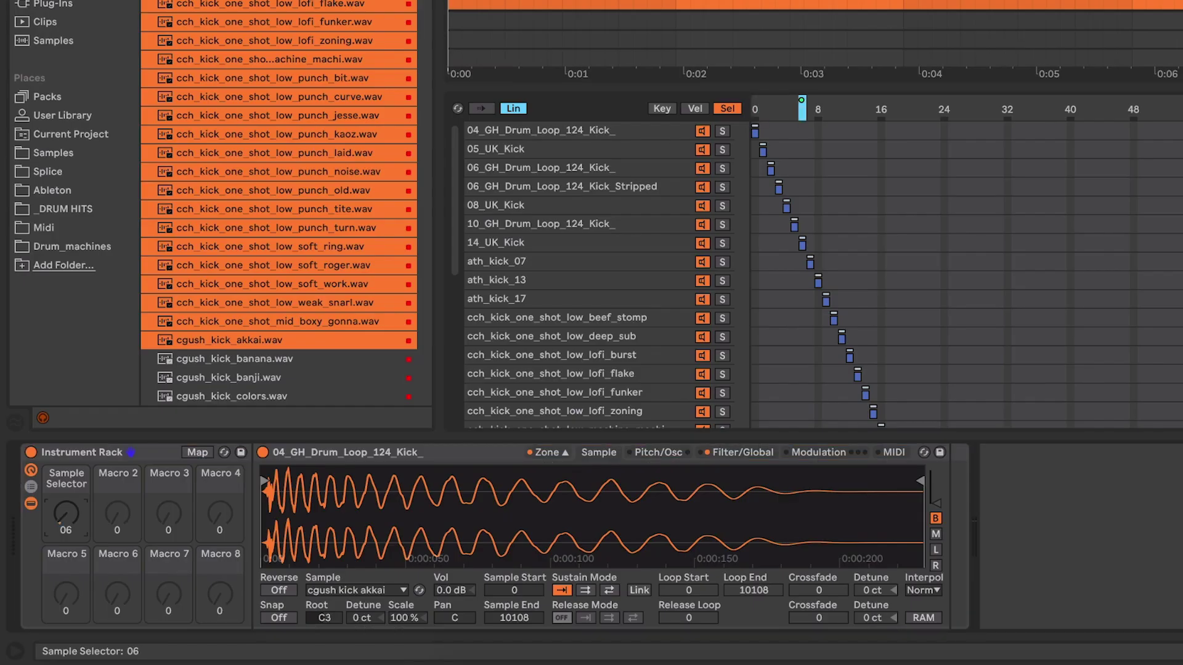
left_click_drag(66, 513, 66, 530)
Start playback of the kick clip
key("space")
scroll(72, 509, "up", 2)
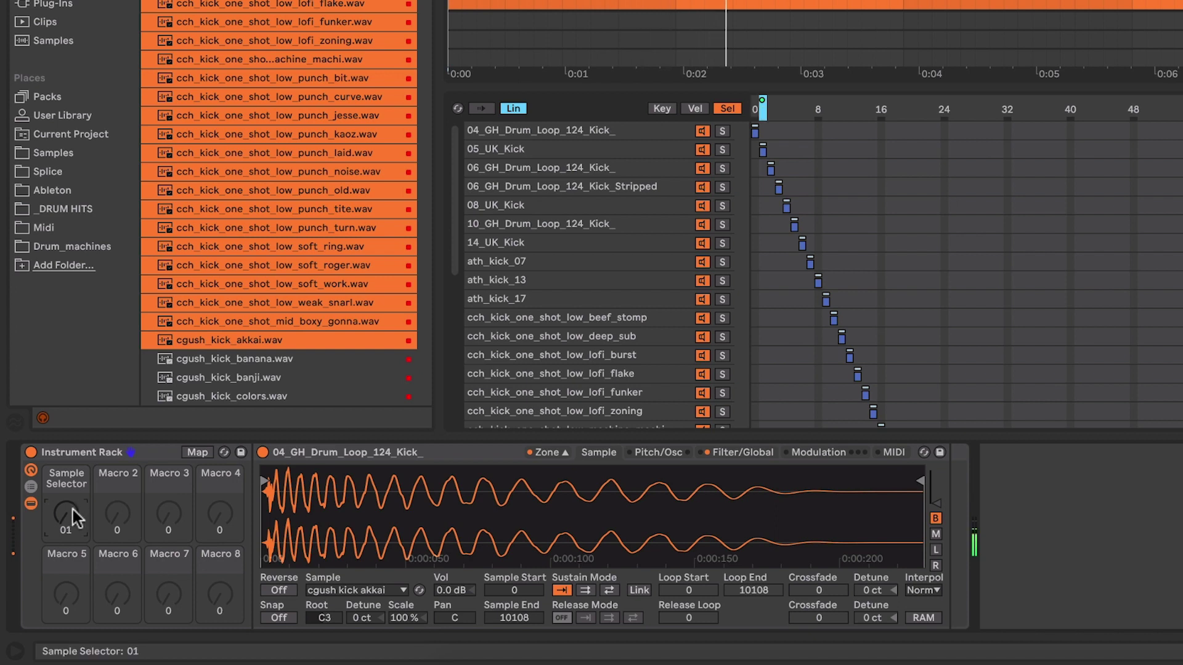
scroll(71, 509, "up", 1)
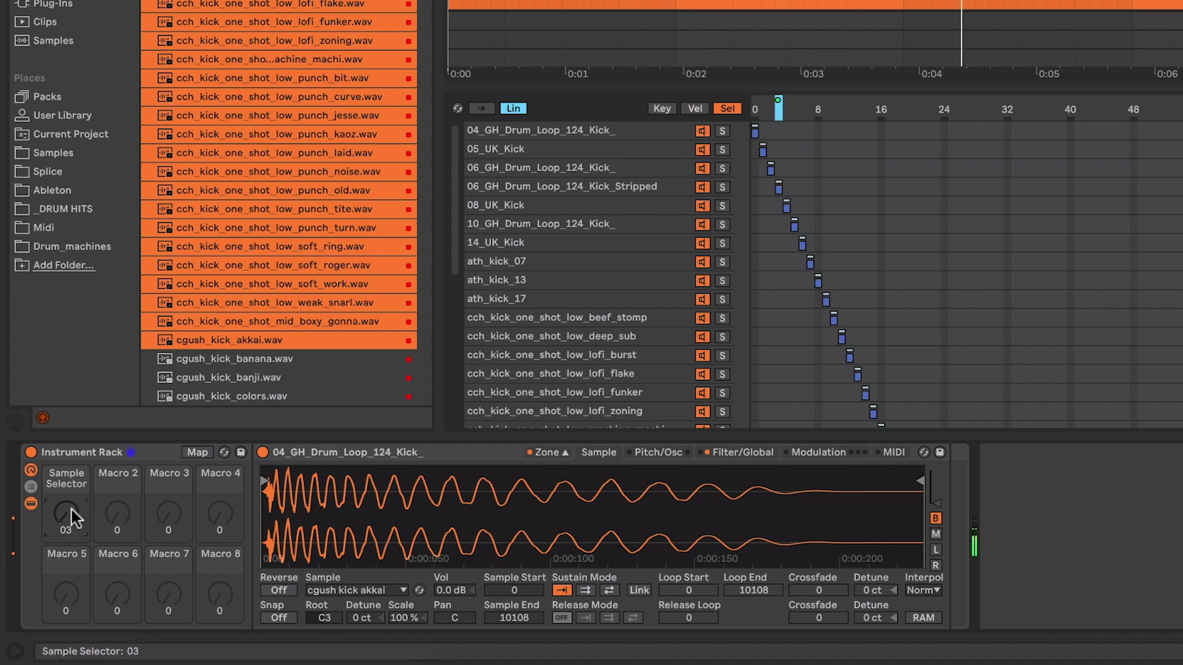
scroll(71, 509, "up", 1)
scroll(72, 509, "up", 1)
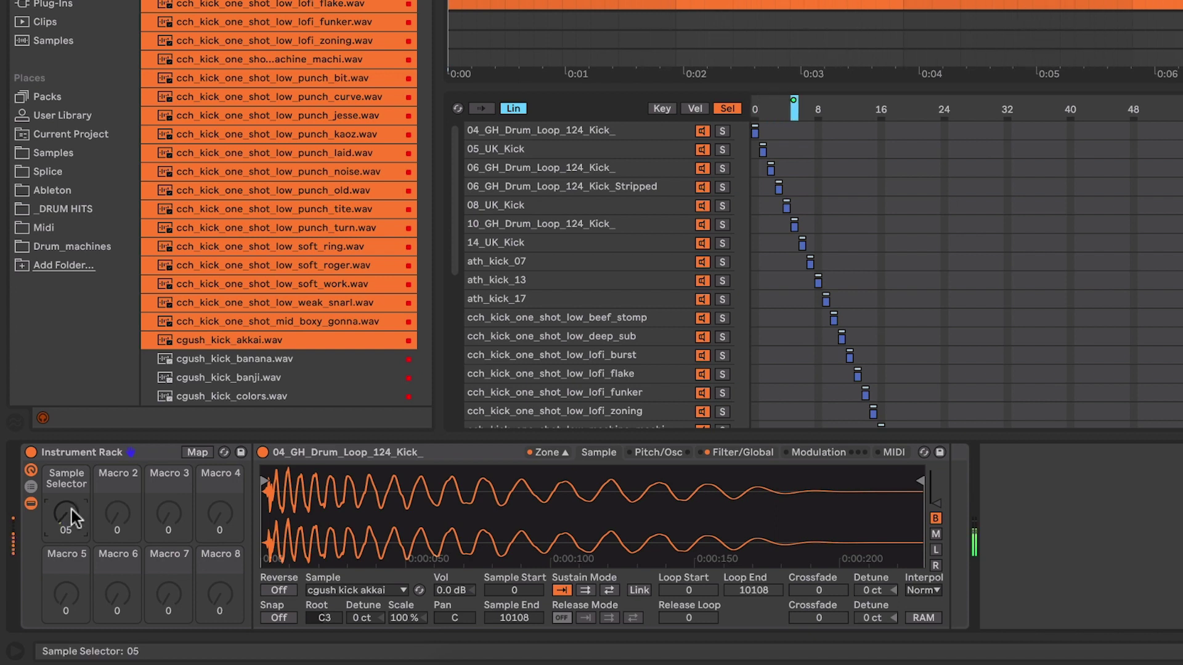
scroll(72, 509, "up", 1)
scroll(72, 509, "up", 1)
scroll(72, 509, "up", 1)
scroll(71, 509, "up", 1)
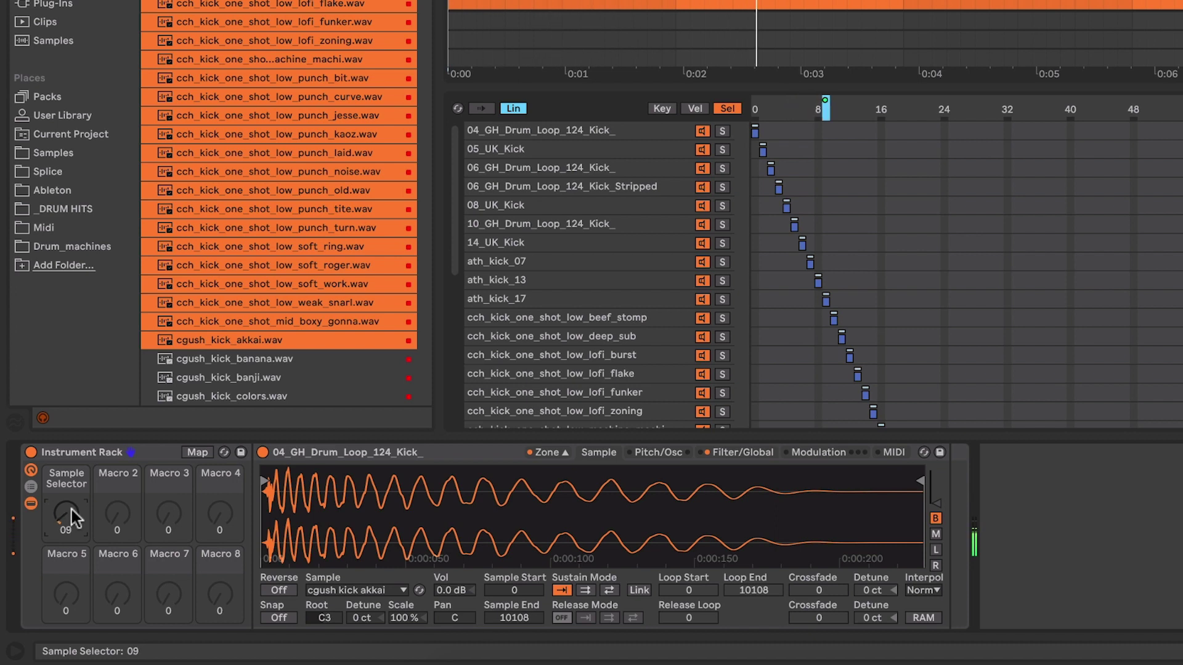
scroll(71, 509, "up", 1)
scroll(71, 509, "up", 2)
scroll(71, 509, "up", 2)
scroll(71, 509, "up", 3)
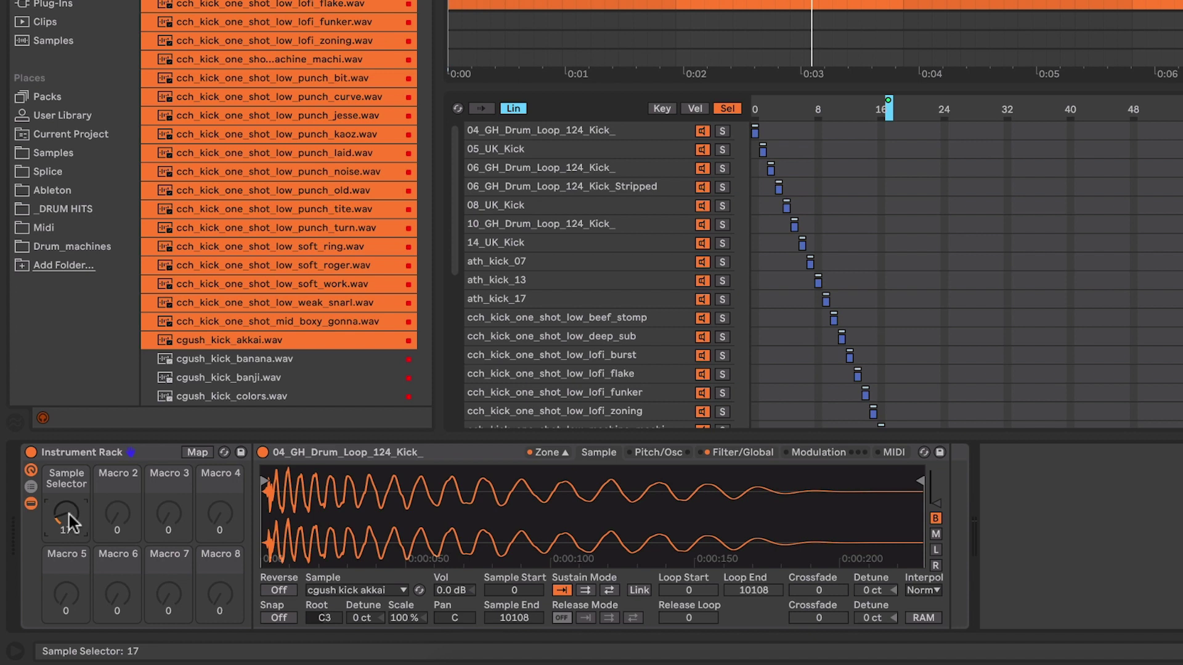
Audition kicks by sweeping the Sample Selector, then give cgush_kick_akkai selector zone 31
left_click_drag(73, 509, 73, 419)
left_click_drag(70, 505, 71, 589)
scroll(971, 243, "down", 6)
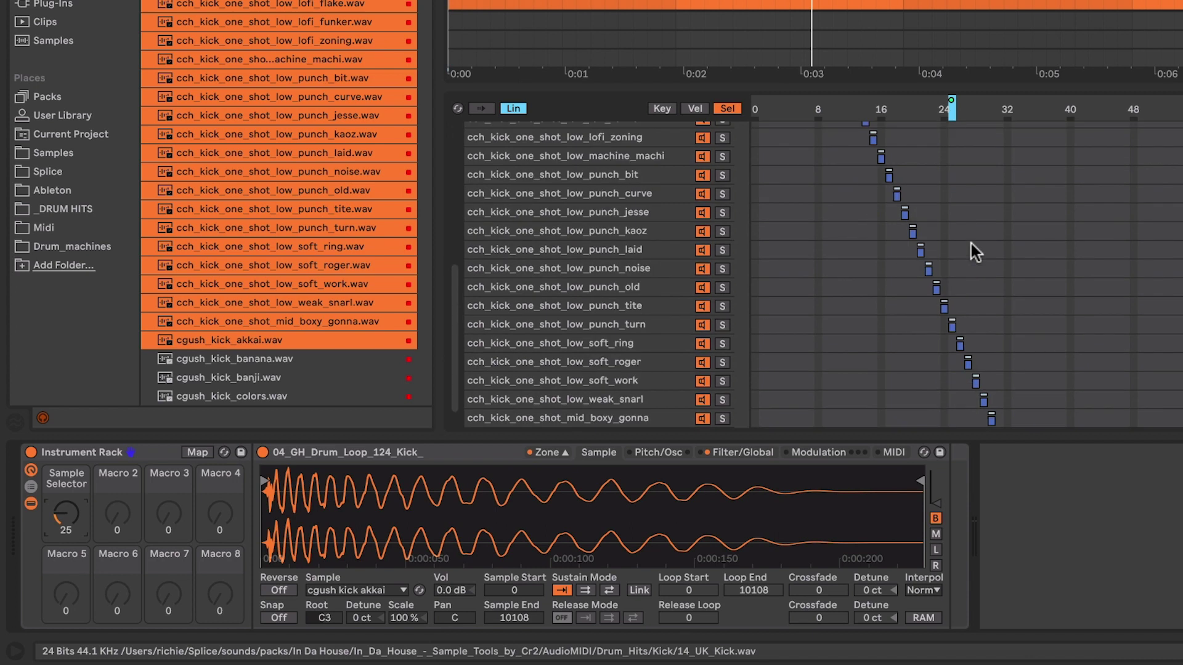
left_click(1001, 420)
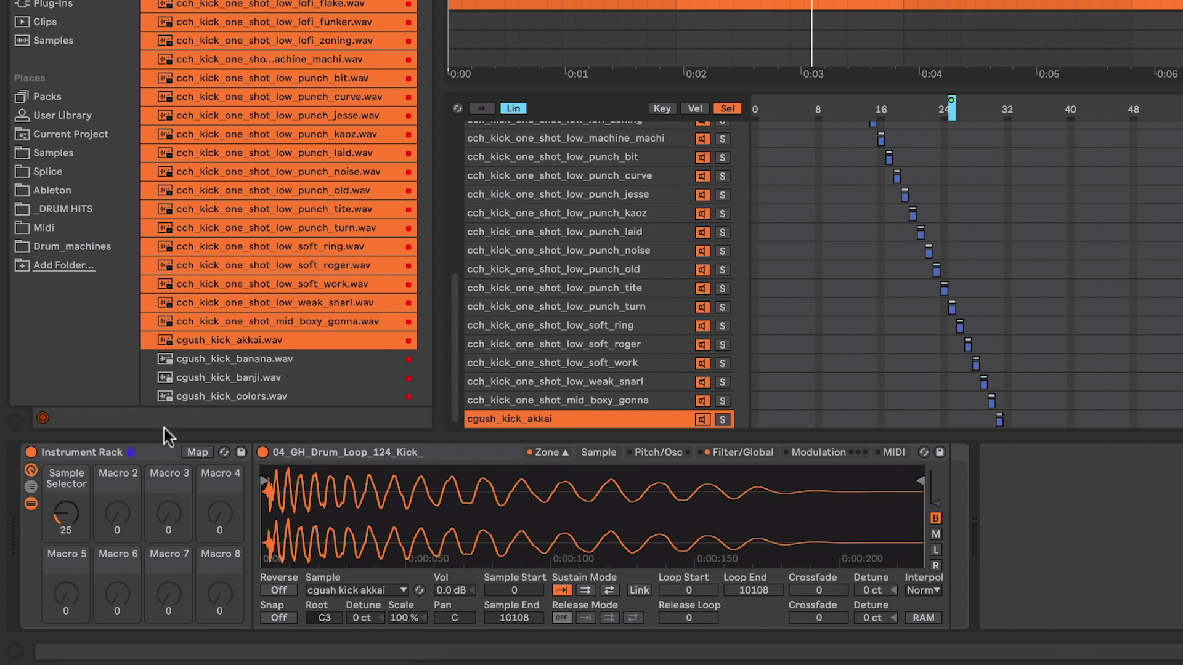
Set the Sample Selector macro mapping's maximum to 31 in Macro Mappings
left_click(197, 453)
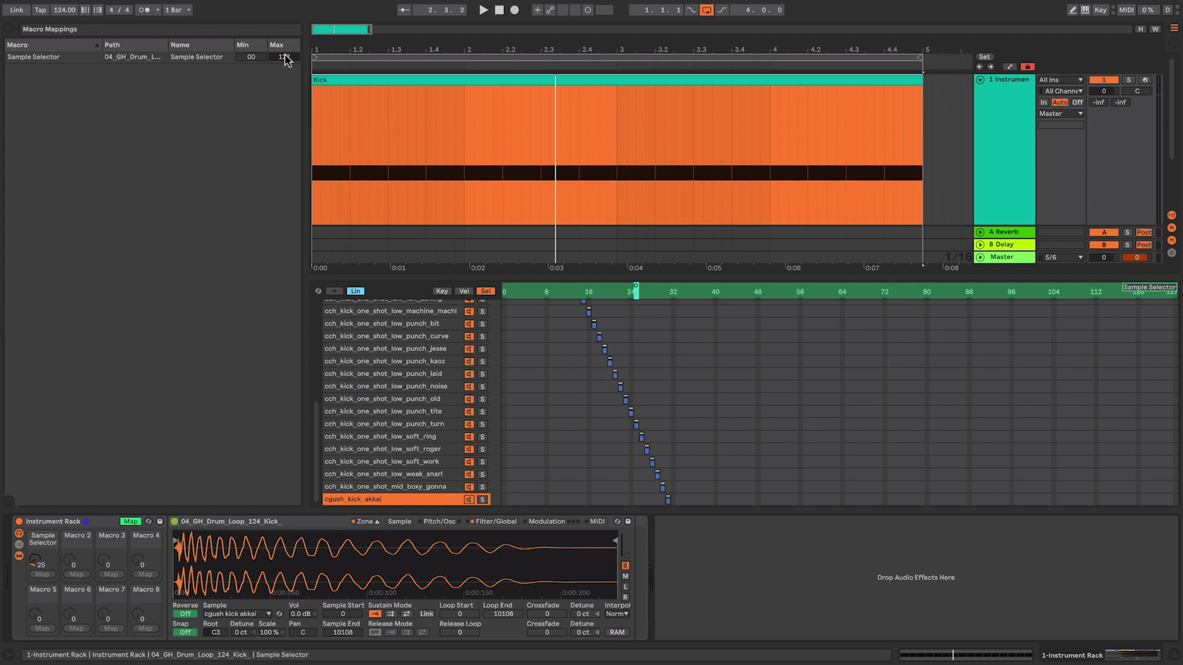
left_click(284, 56)
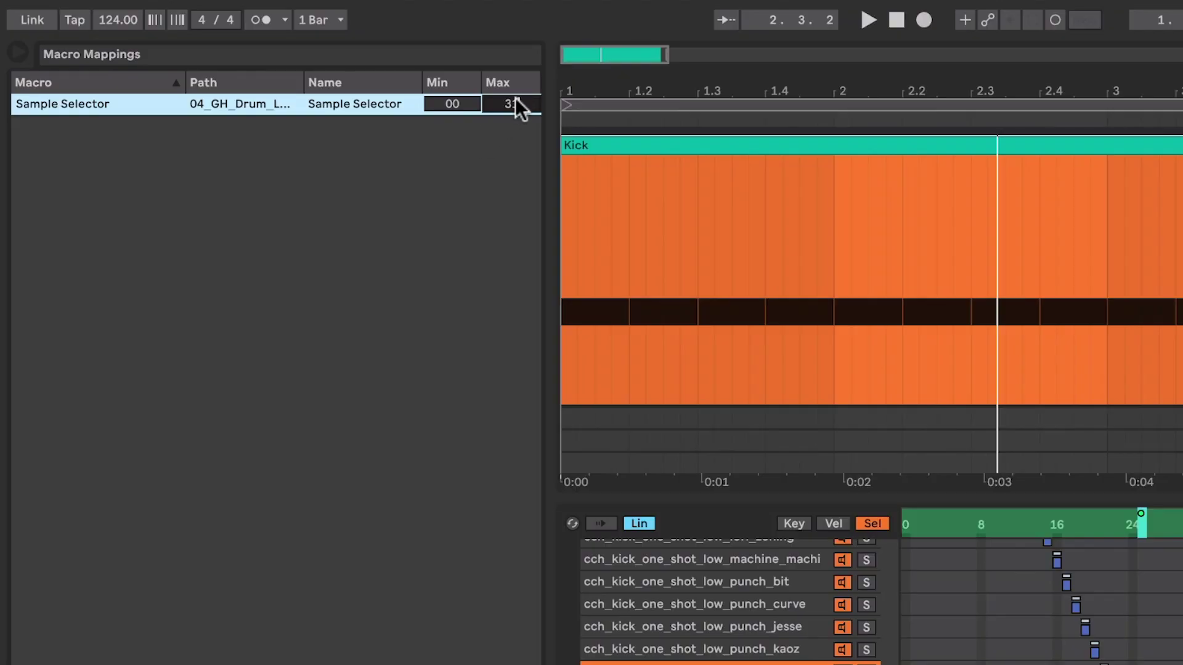
type("31")
key("Return")
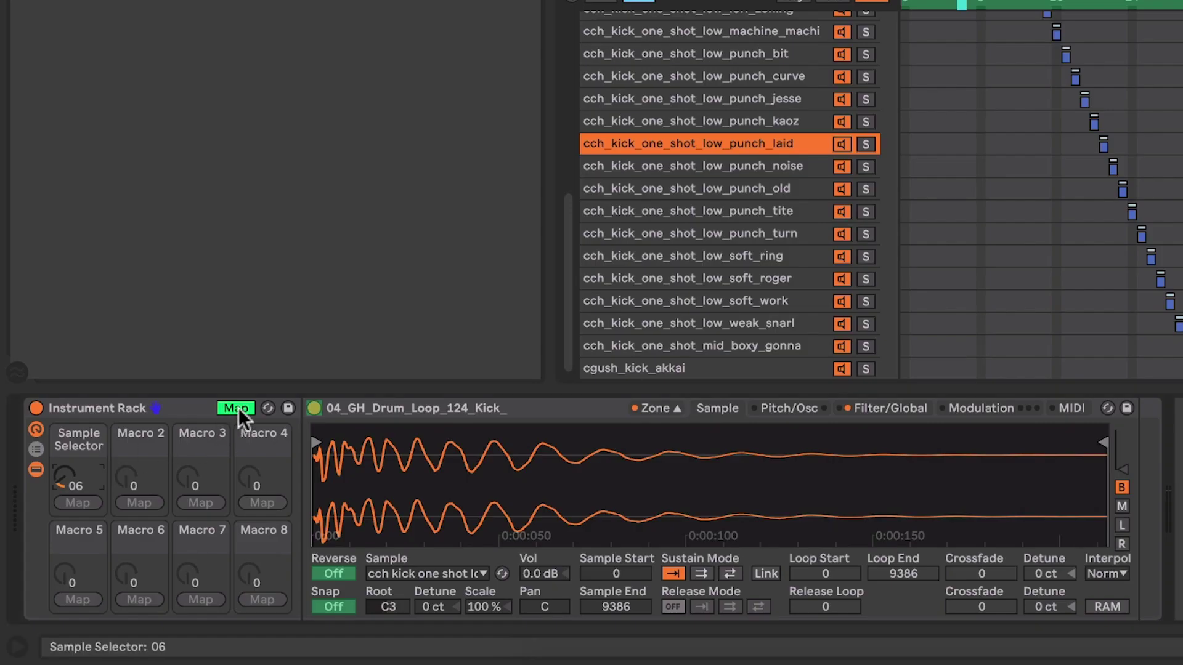
Exit mapping mode and sweep the Sample Selector across 0–31 to audition the kicks
left_click(236, 408)
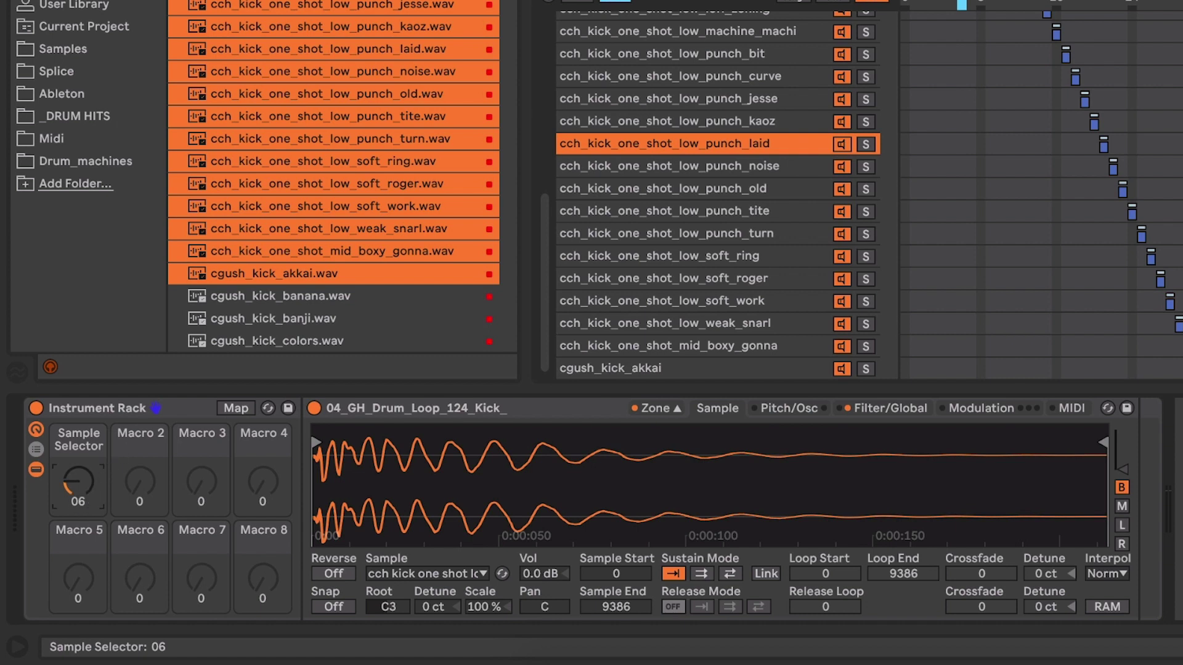
mouse_move(79, 491)
left_mouse_down()
mouse_move(79, 468)
mouse_move(82, 508)
left_mouse_up()
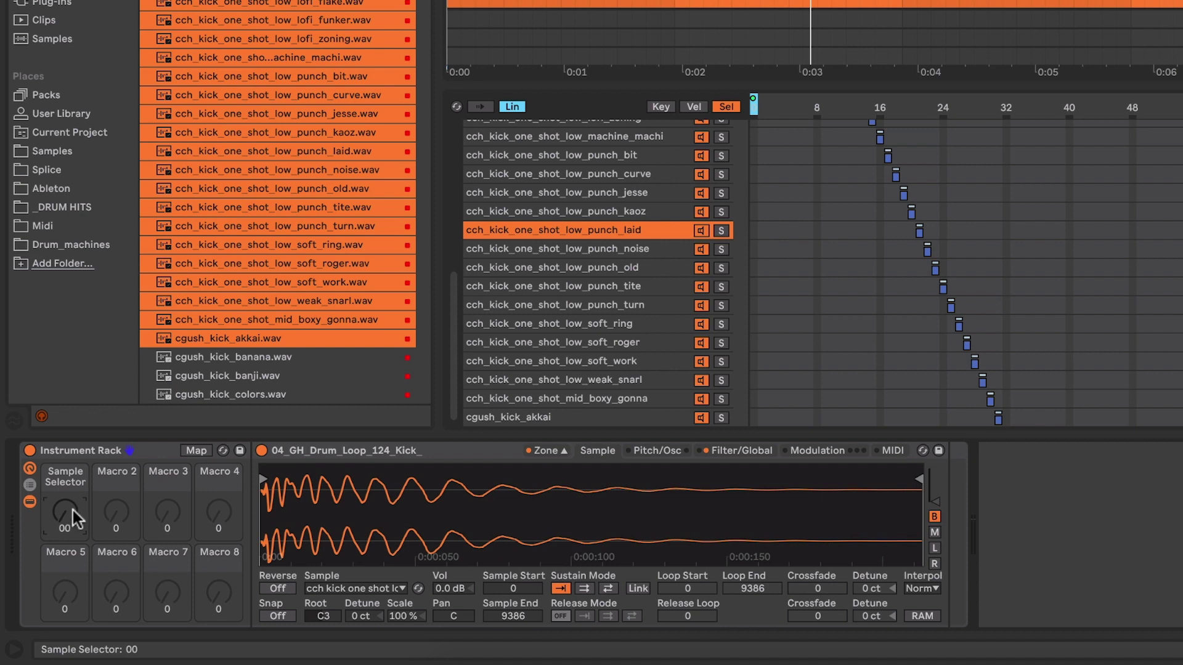
left_click_drag(72, 509, 73, 466)
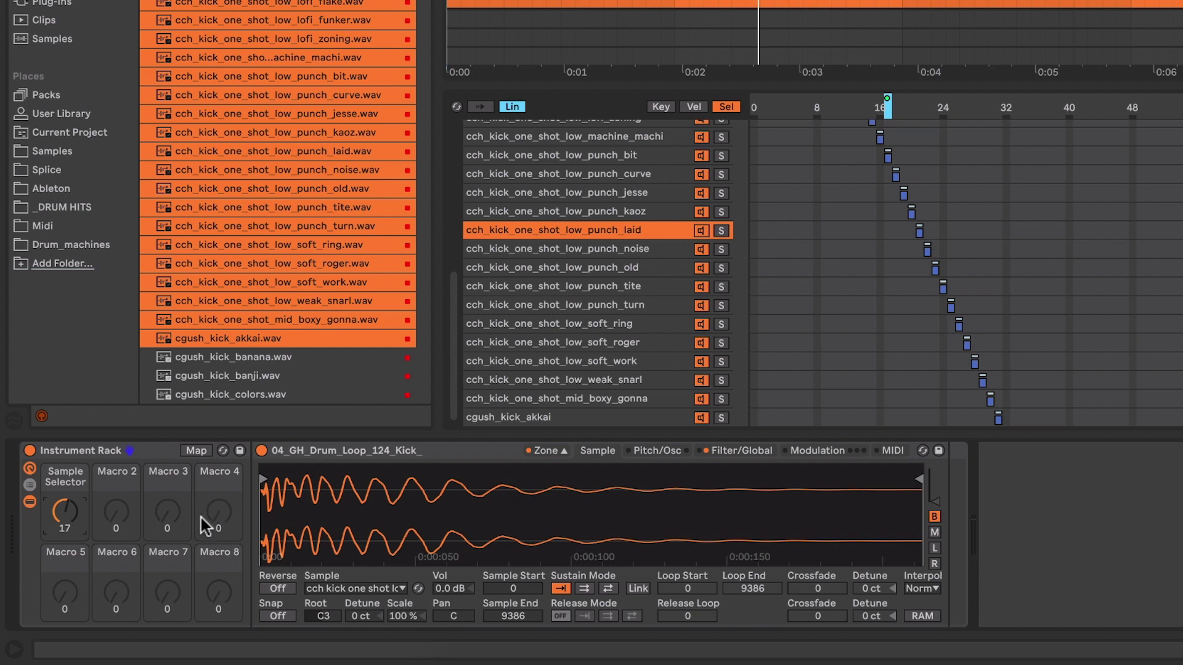
In Filter/Global, assign Volume Decay (600 ms), Release (50.0 ms) and Sustain (0.0 dB) to macros 2–4
left_click(748, 450)
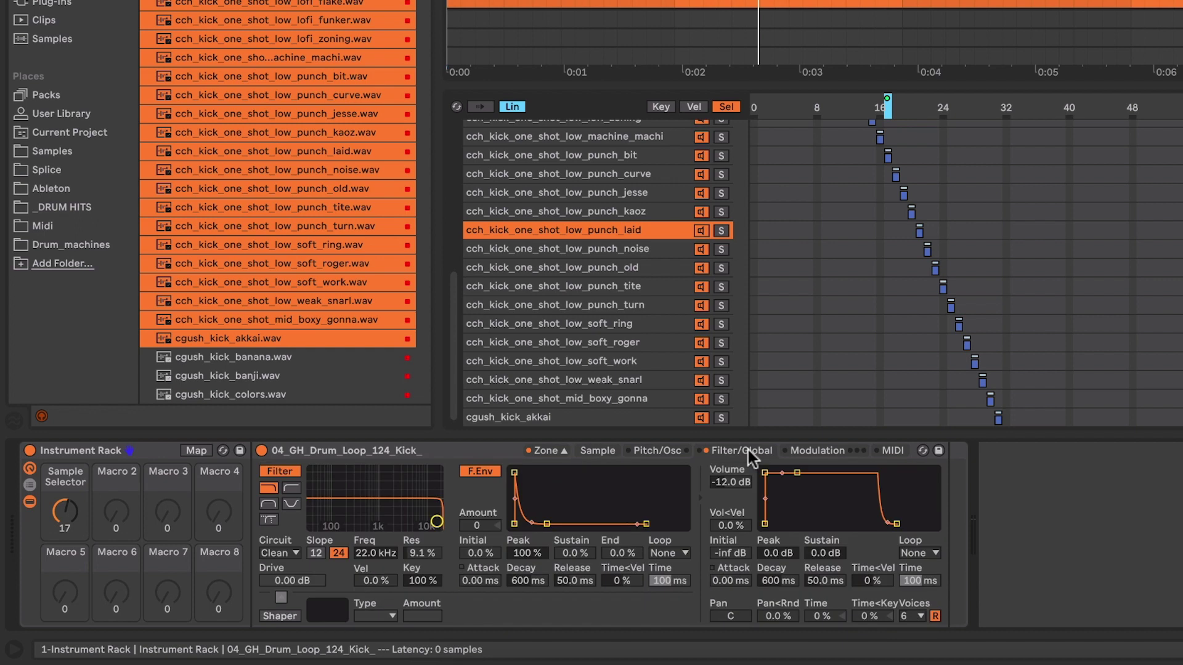
right_click(778, 582)
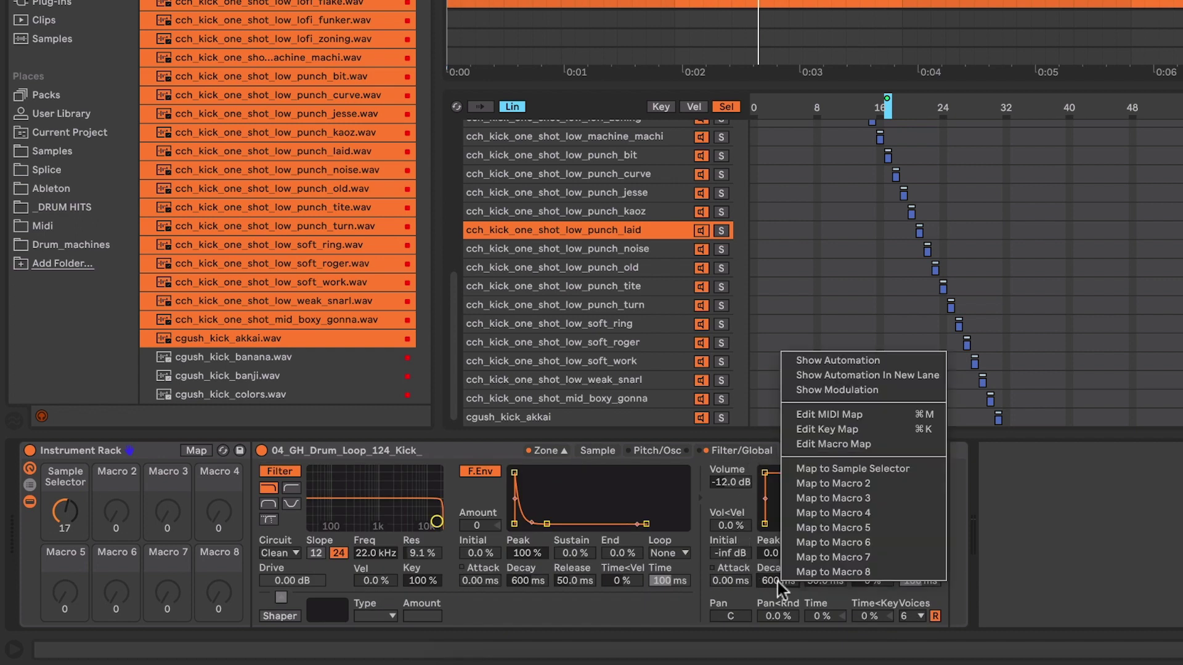
left_click(850, 483)
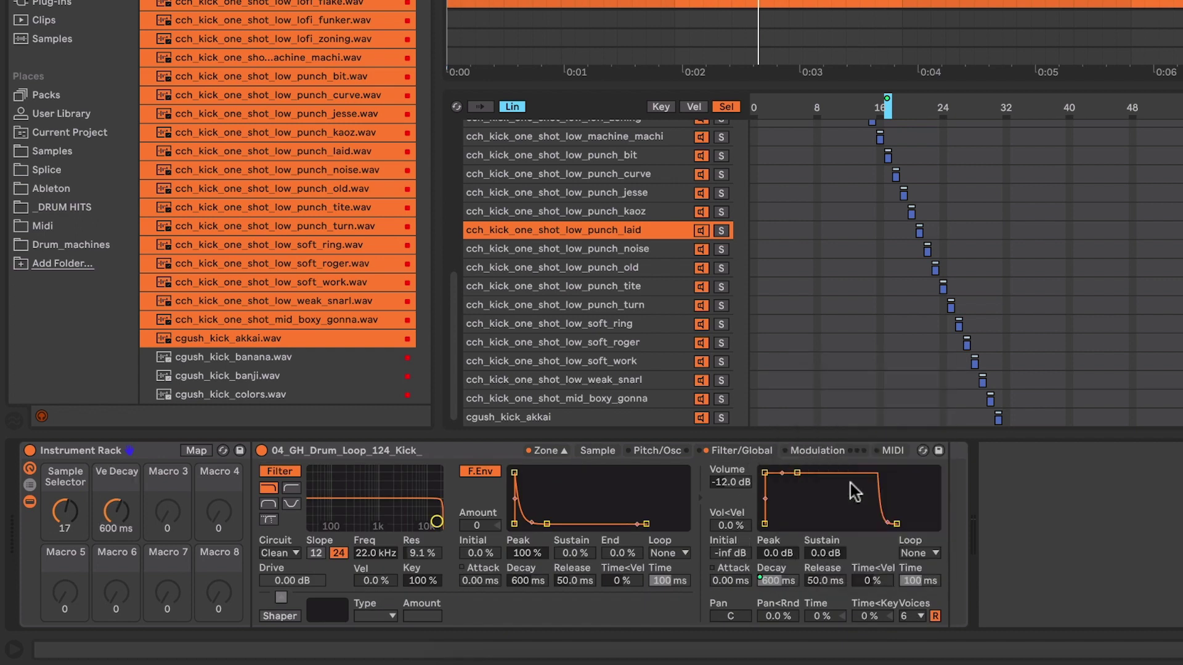
right_click(827, 579)
left_click(884, 500)
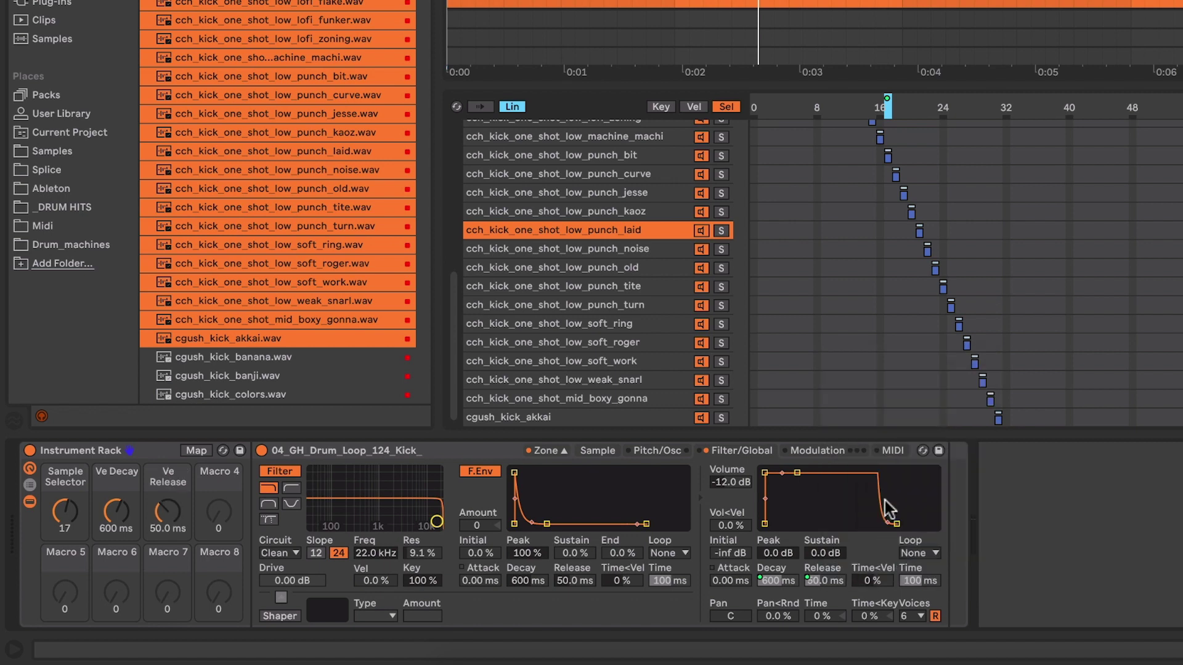
right_click(830, 549)
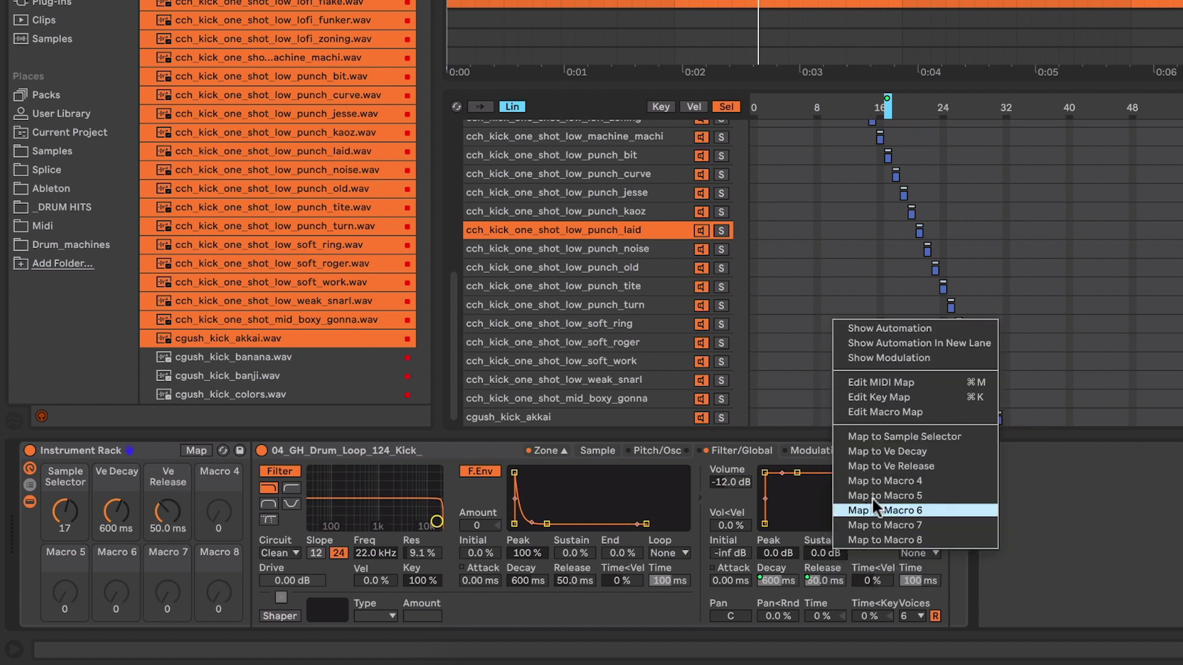
left_click(883, 482)
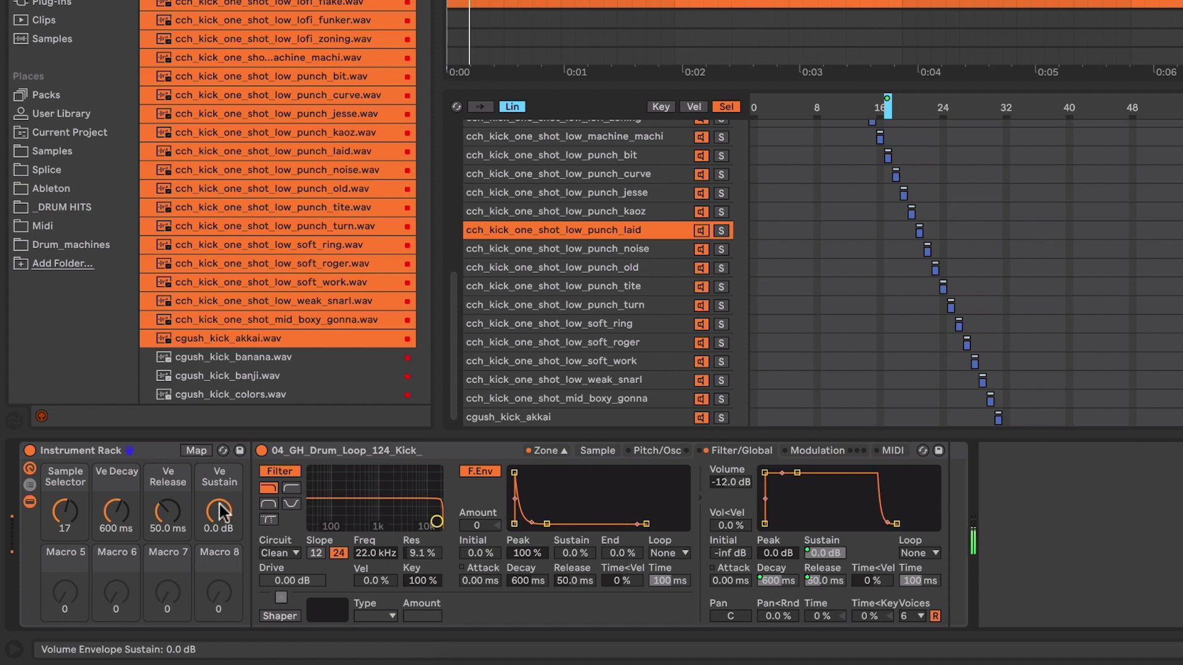
Set Ve Sustain to -inf dB, Ve Decay to 1.02 s, Ve Release to 512 ms, and Sample Selector to 10
left_click_drag(219, 509, 217, 554)
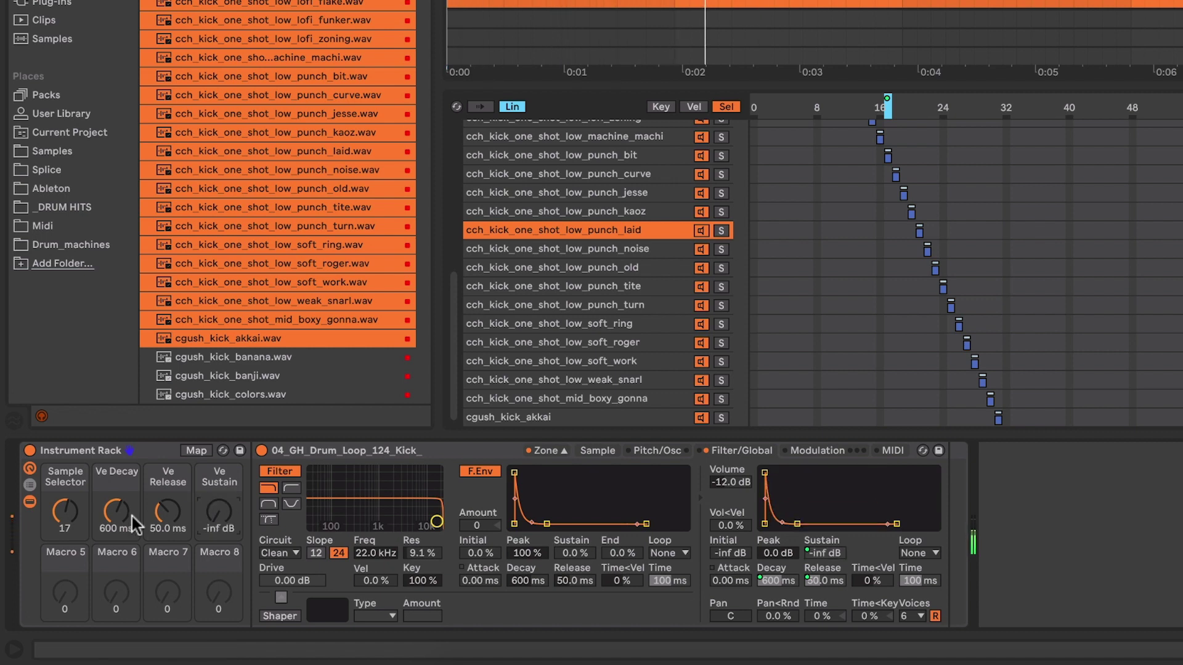
mouse_move(116, 512)
left_mouse_down()
mouse_move(117, 476)
mouse_move(116, 524)
left_mouse_up()
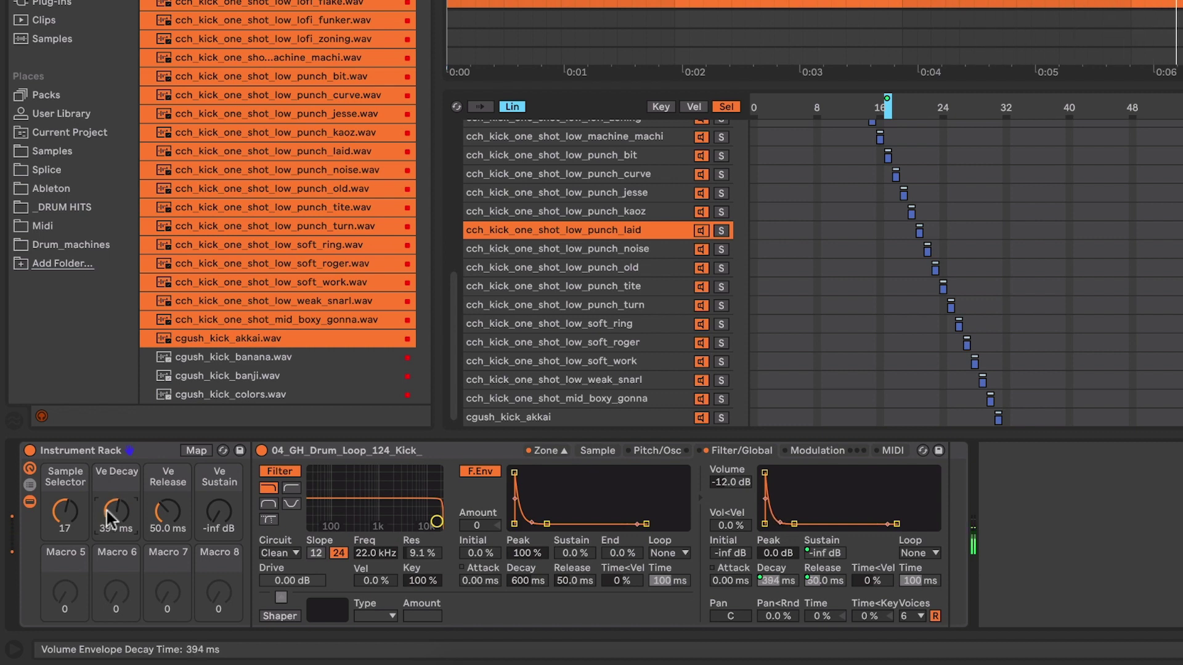
left_click_drag(161, 512, 114, 507)
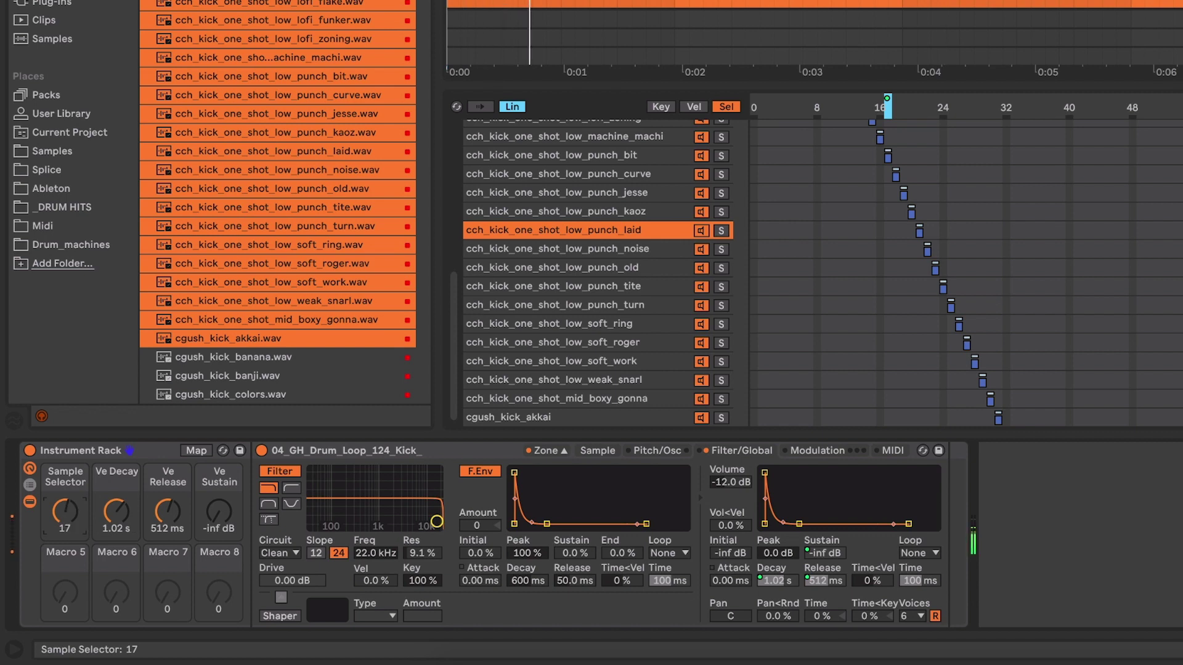
left_click_drag(65, 512, 65, 519)
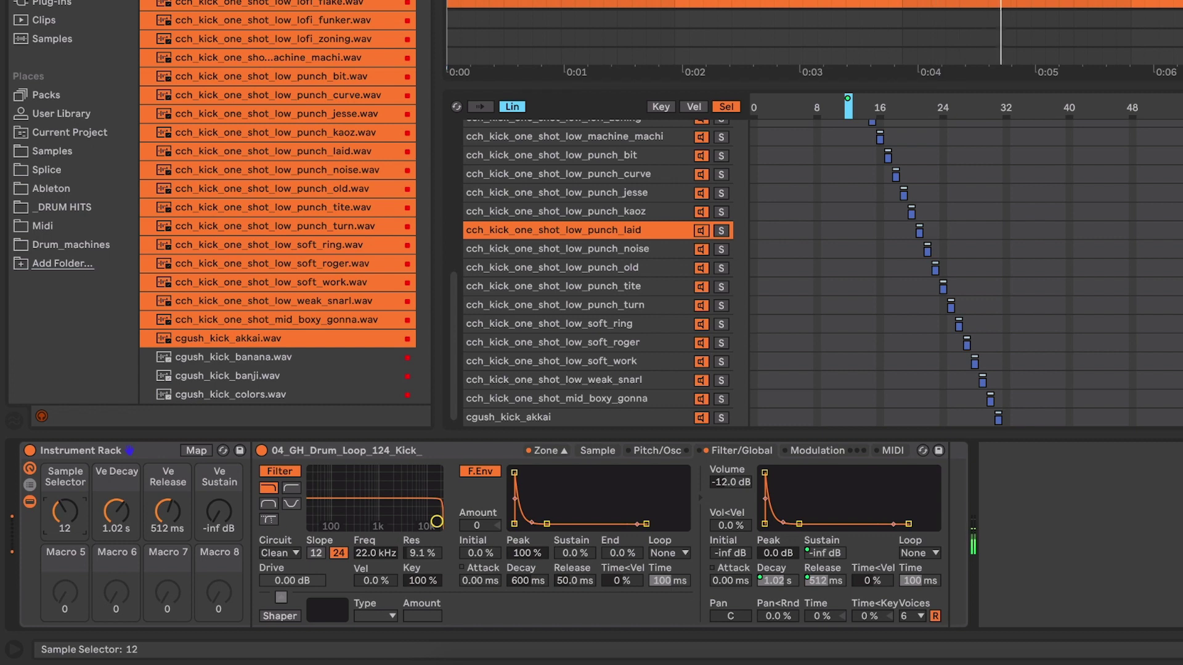
left_click_drag(65, 519, 65, 521)
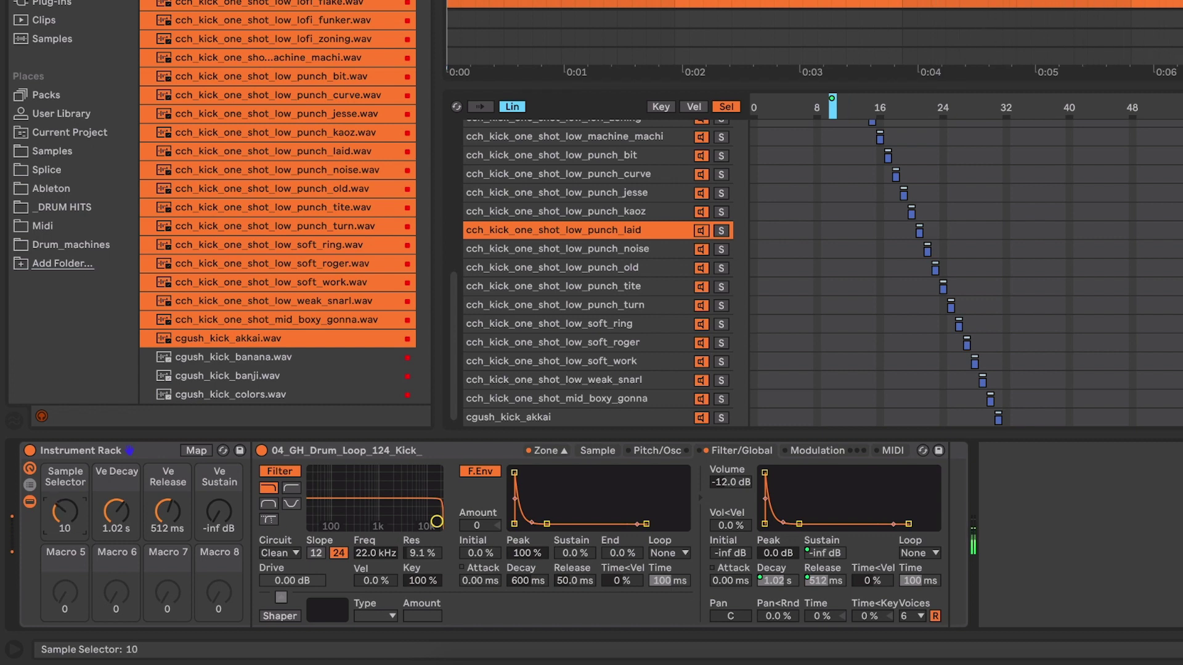